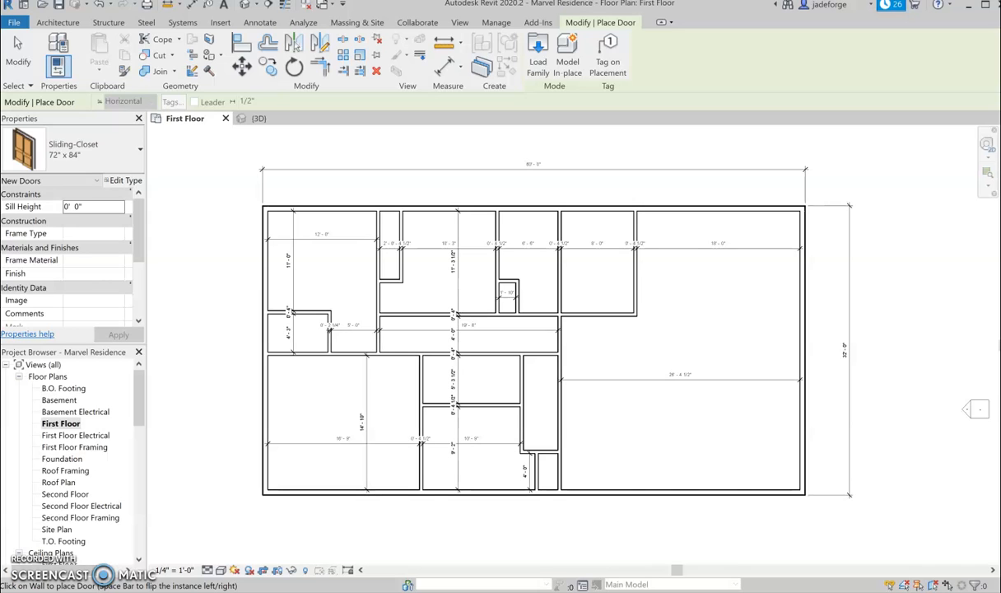
Step: Start placing windows using the Window-Double-Hung 30" x 46" type
click(57, 22)
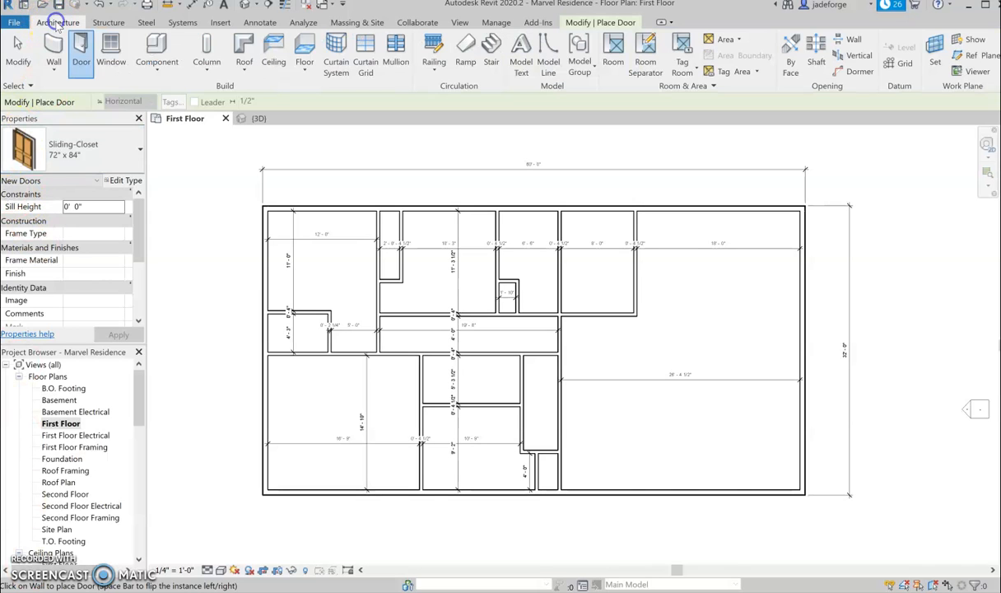
click(82, 156)
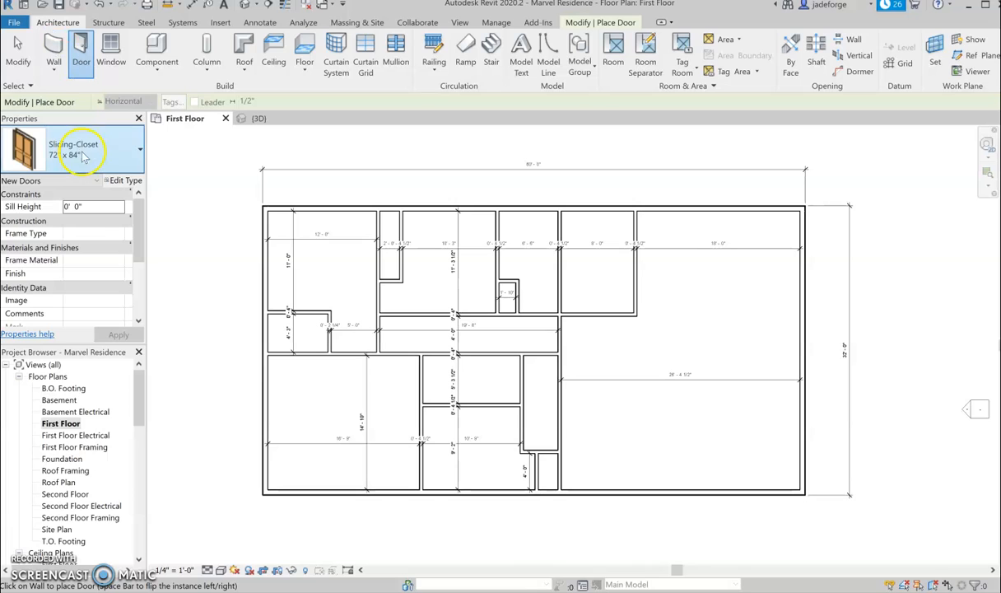
click(112, 51)
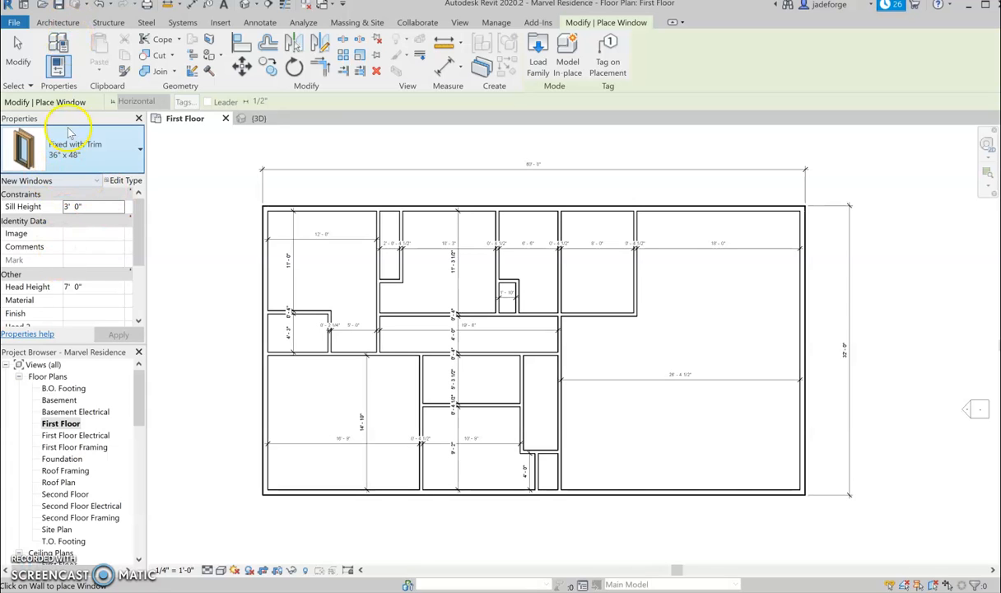
click(135, 152)
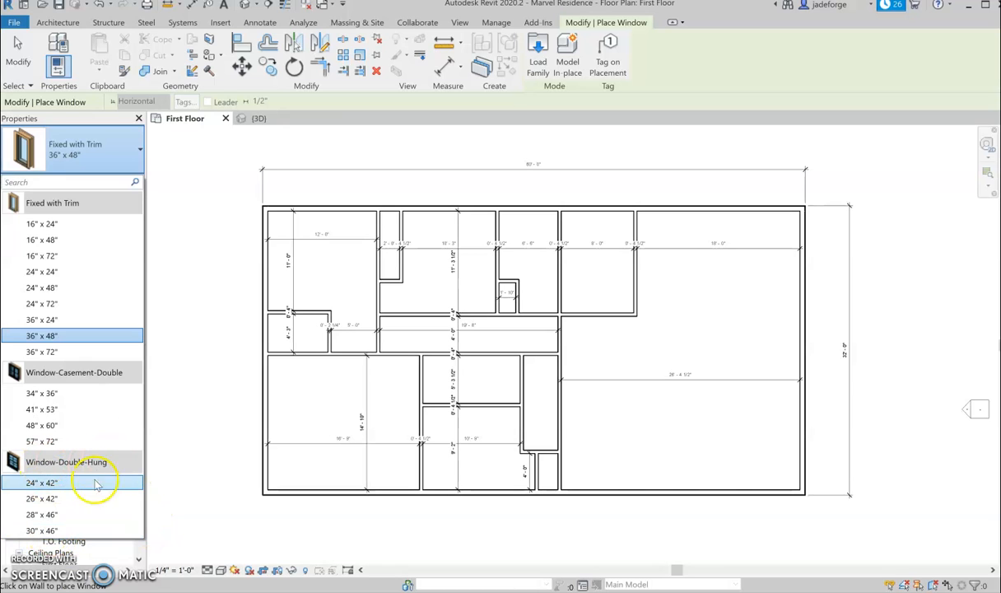
click(62, 530)
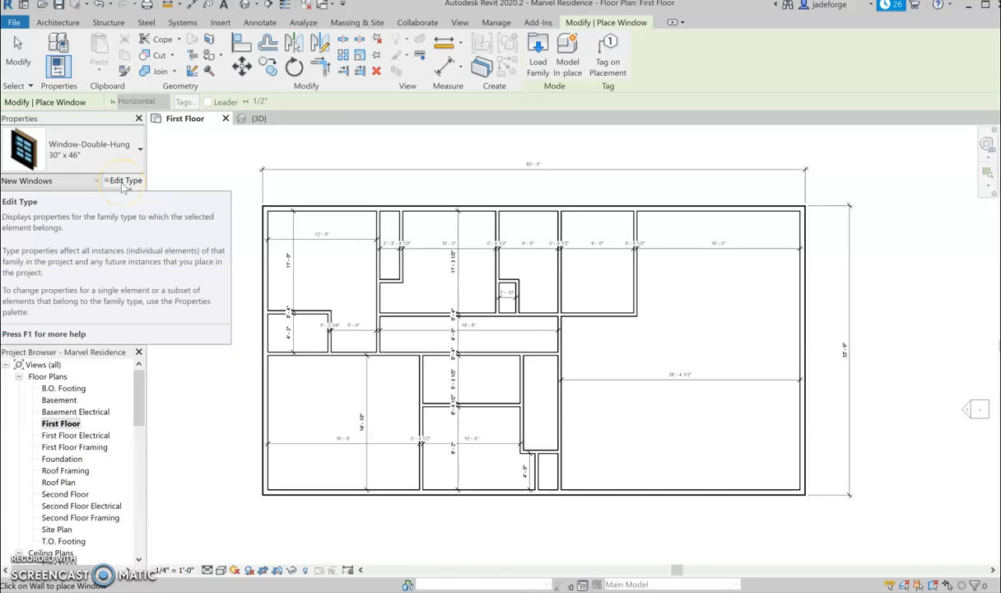
Step: Duplicate the double-hung window type and name the copy 32" x 66" Single Double Hung
click(123, 181)
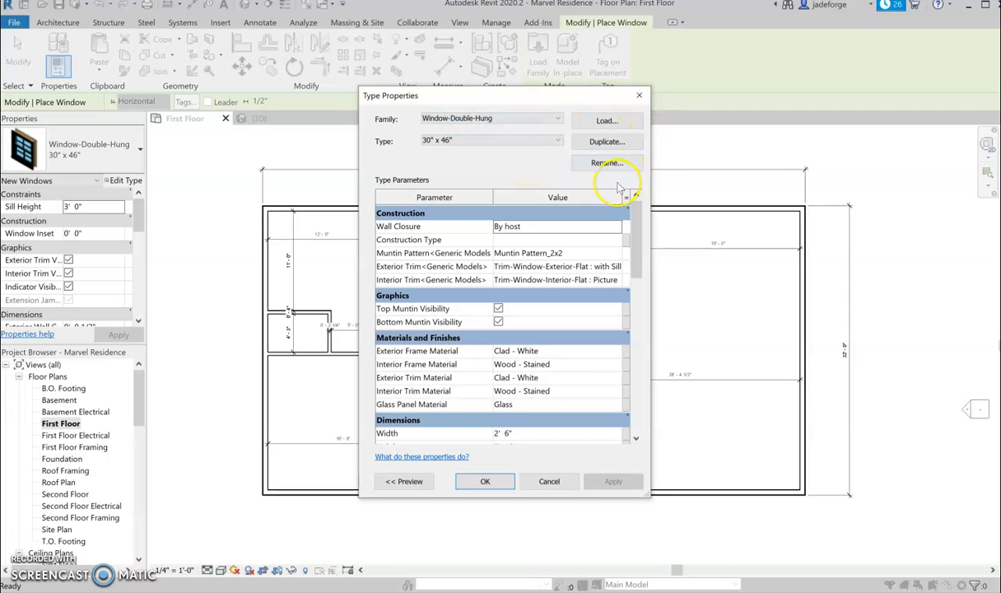
click(605, 142)
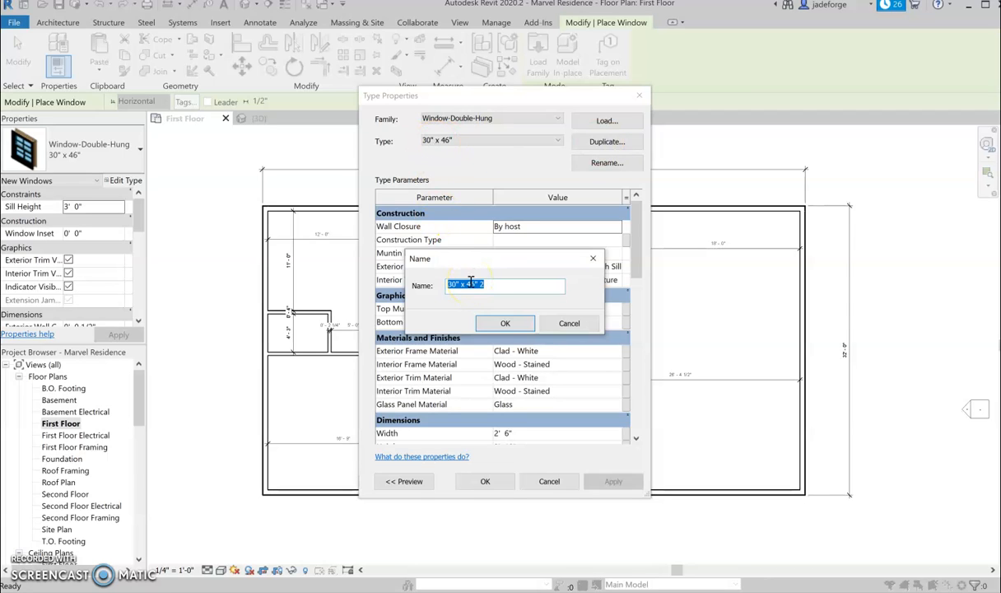
text(32" x)
click(507, 323)
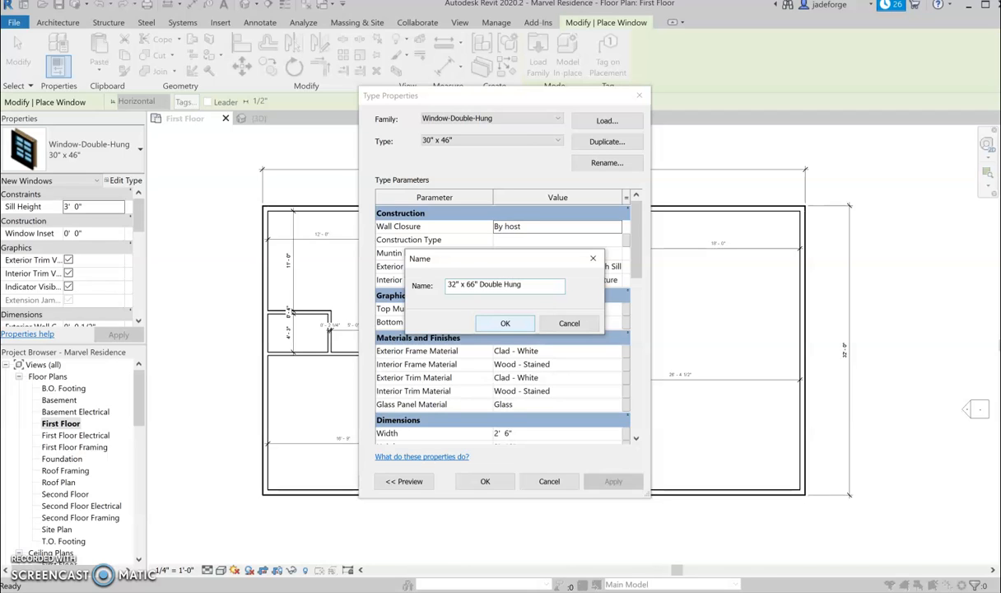
click(482, 284)
text(Single)
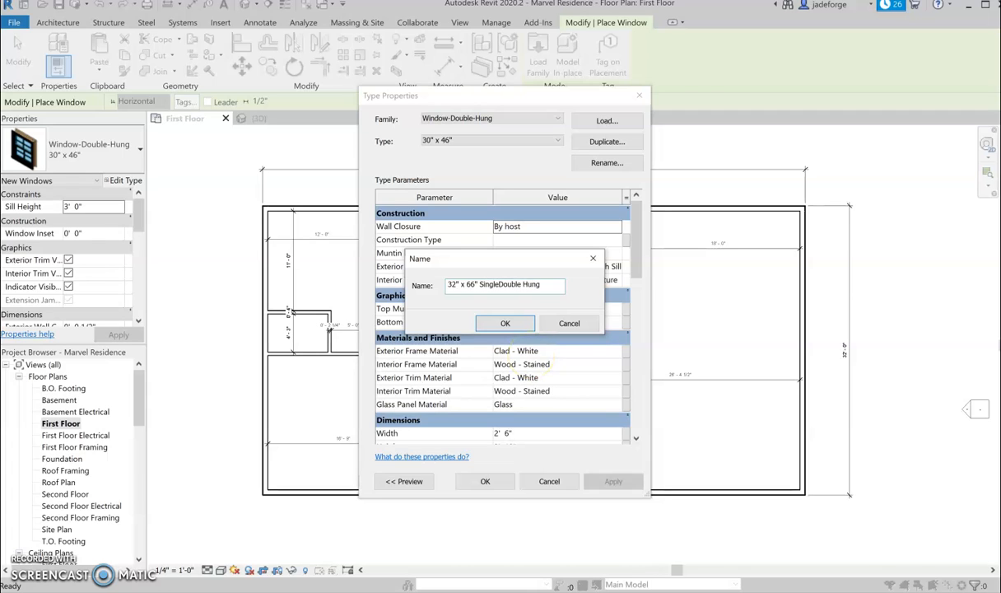
click(506, 322)
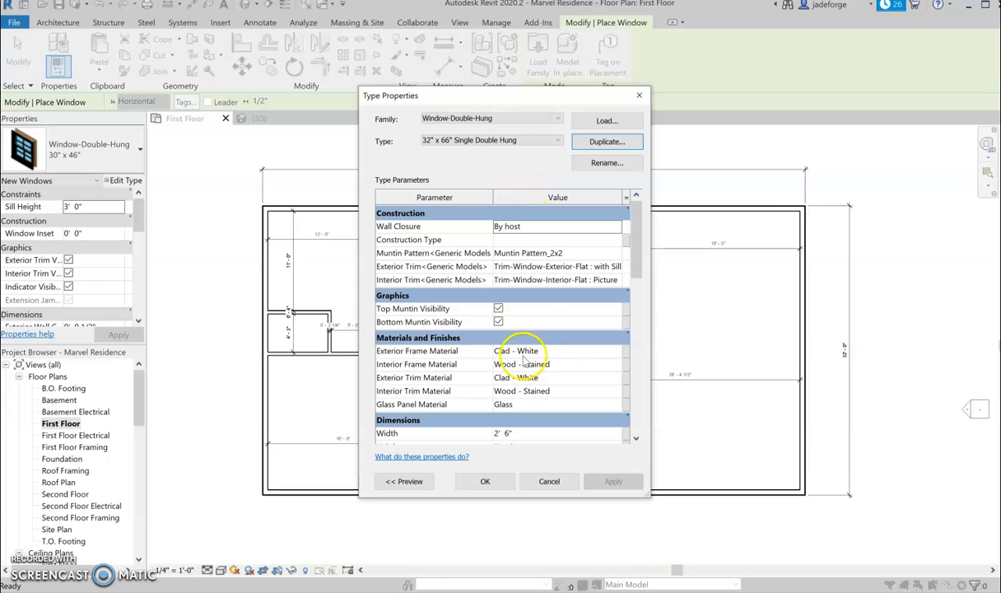
Step: Set the new window type's width to 2' 8" and height to 5' 6", and accept the type properties
scroll(526, 301, down, 3)
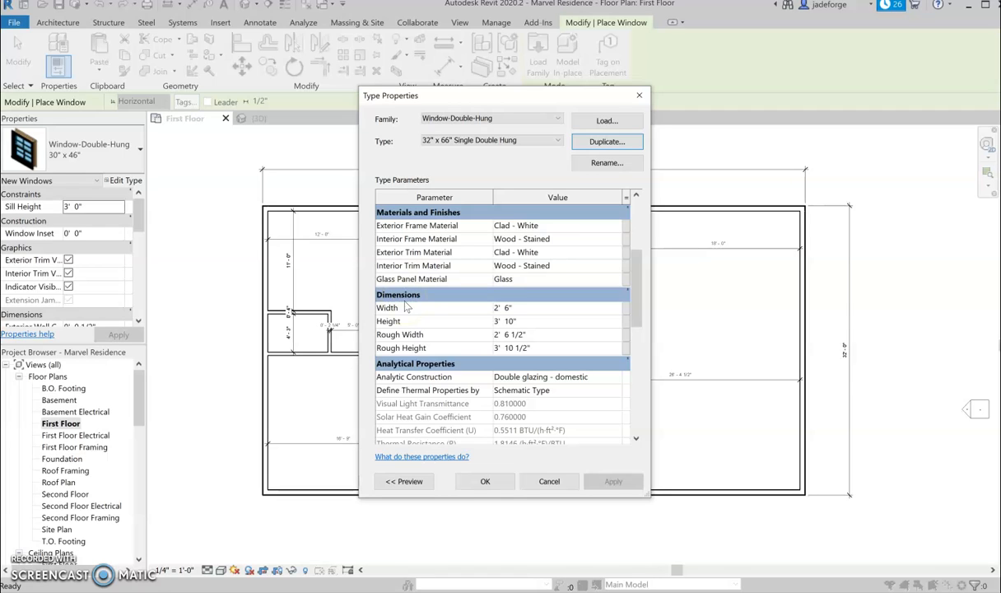
click(525, 308)
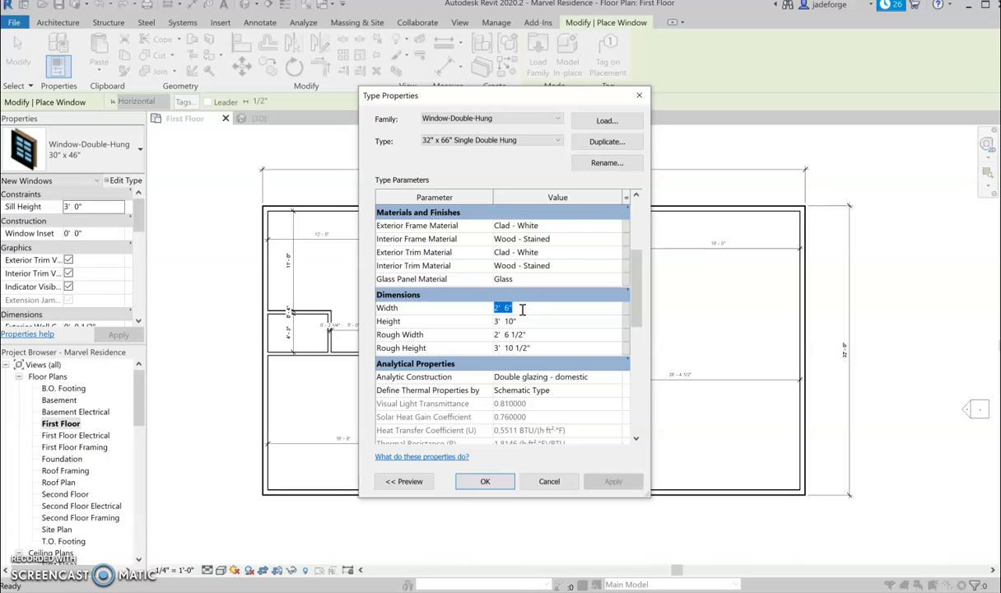
text(2' 8")
click(529, 320)
key(BackSpace)
text(5')
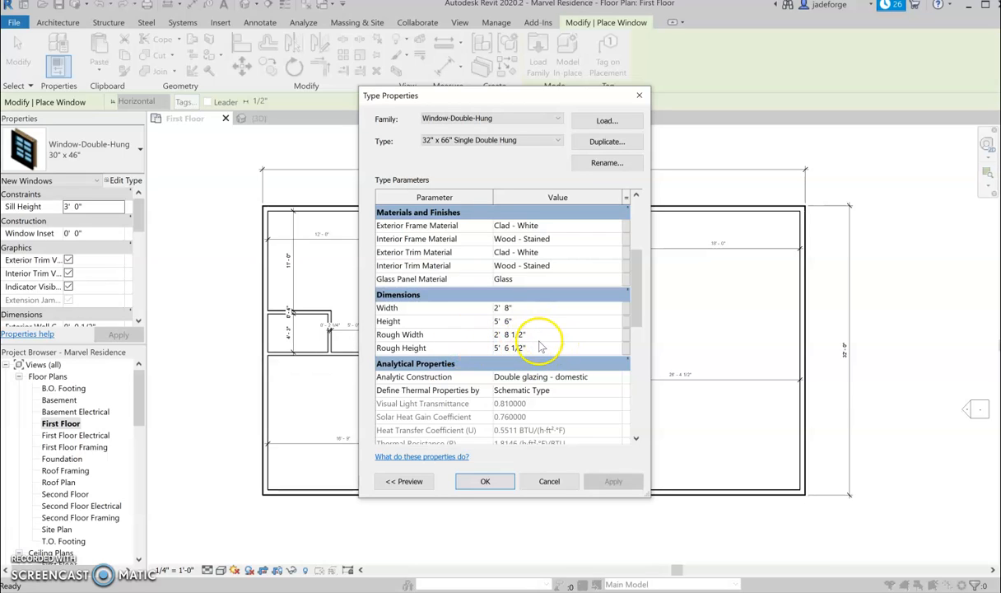
scroll(536, 343, down, 5)
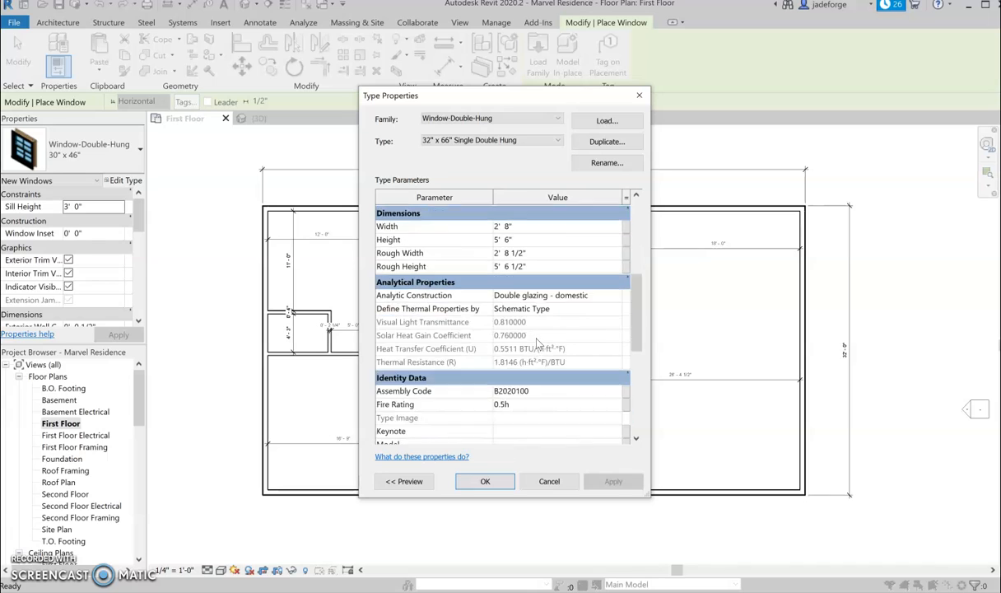
scroll(537, 343, down, 3)
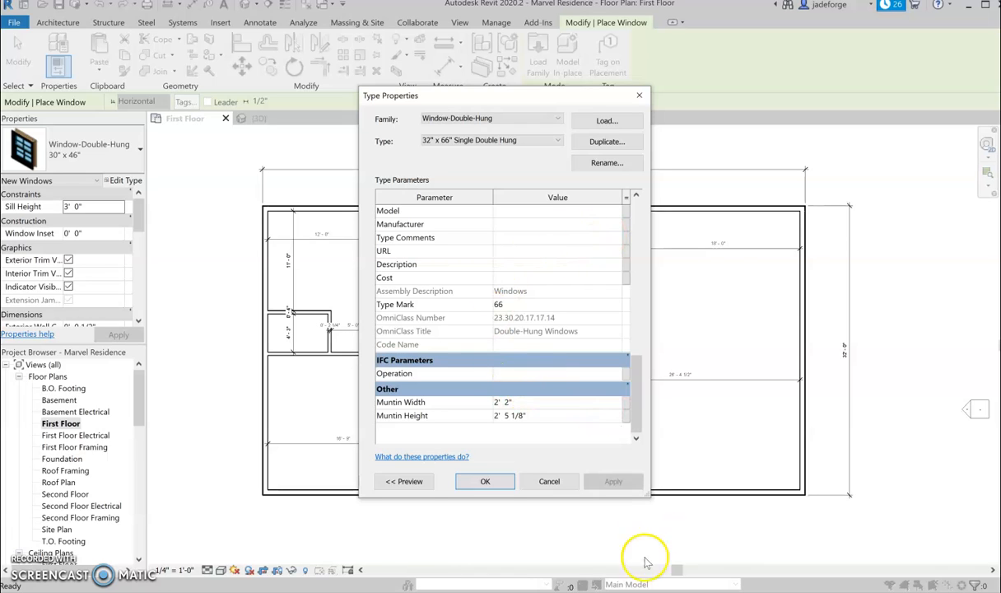
click(485, 483)
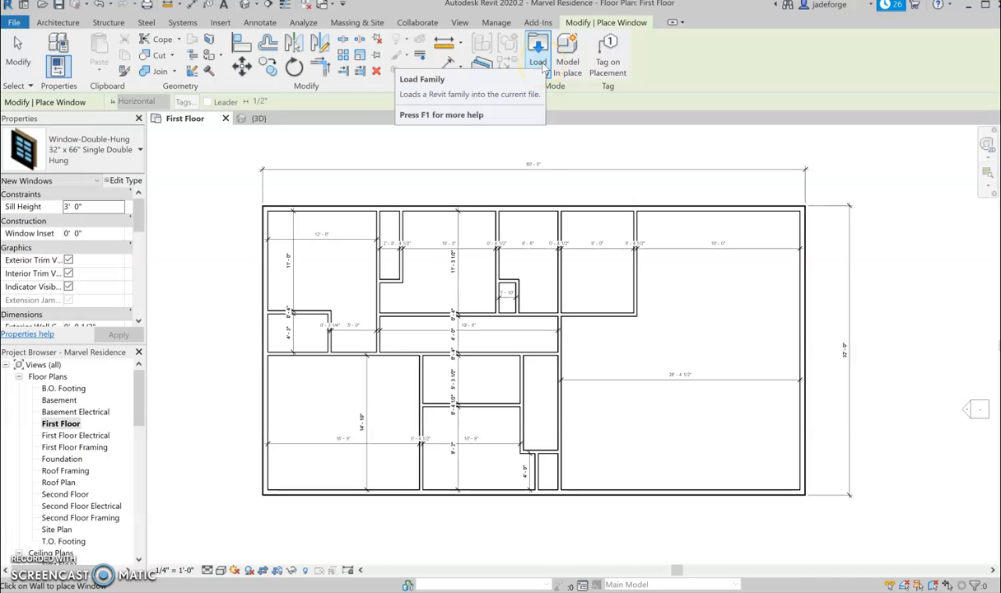
Step: Place a window low on the plan's left exterior wall and move its lower witness line to the exterior face of the bottom wall
click(700, 141)
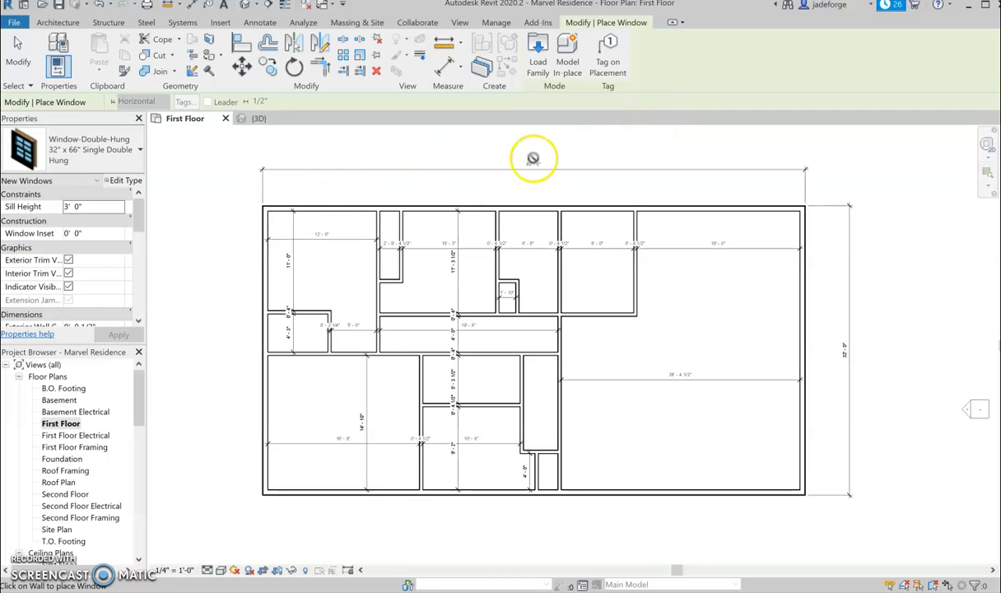
click(619, 65)
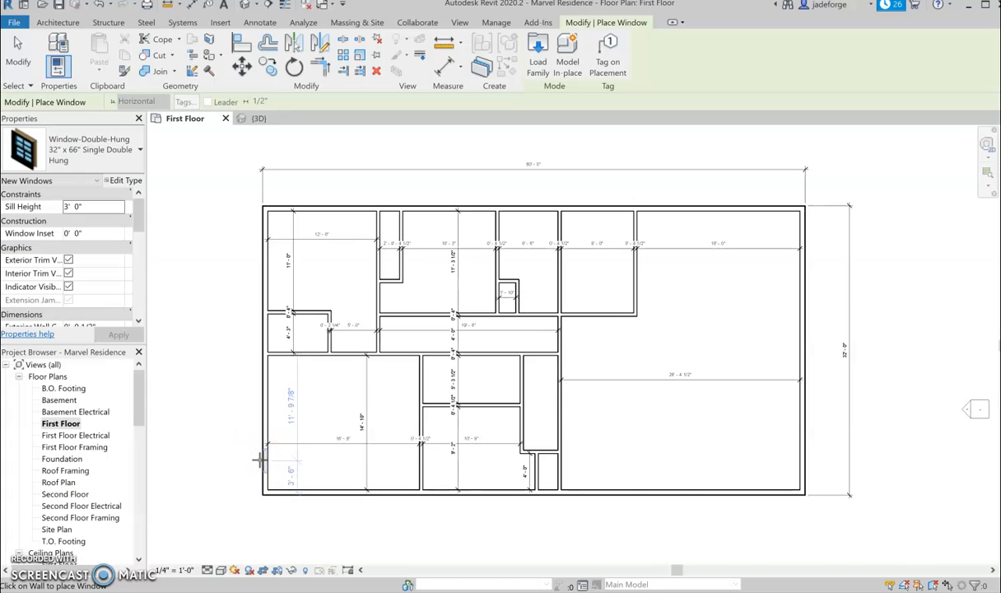
click(258, 459)
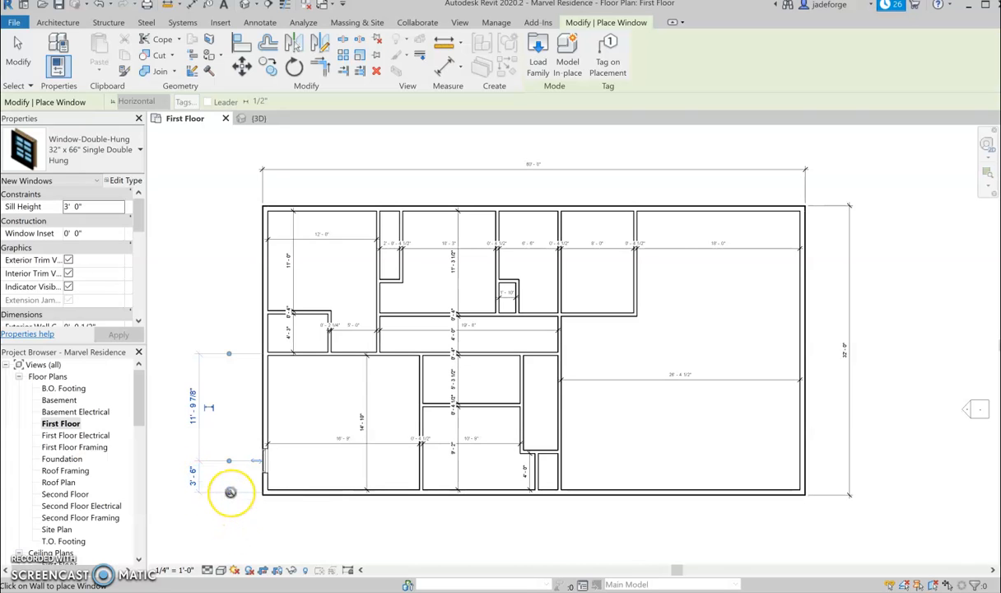
click(230, 492)
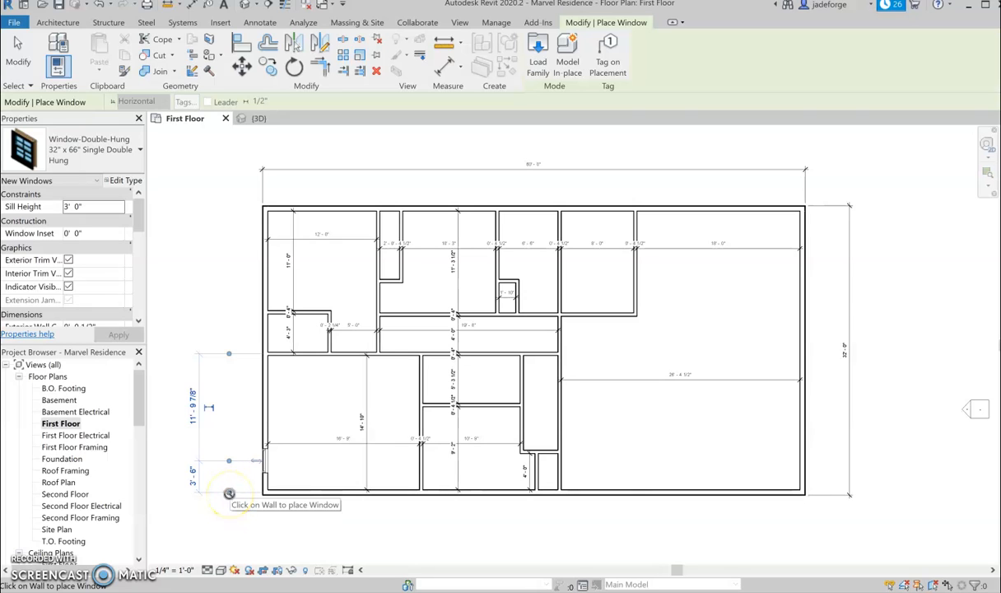
click(242, 495)
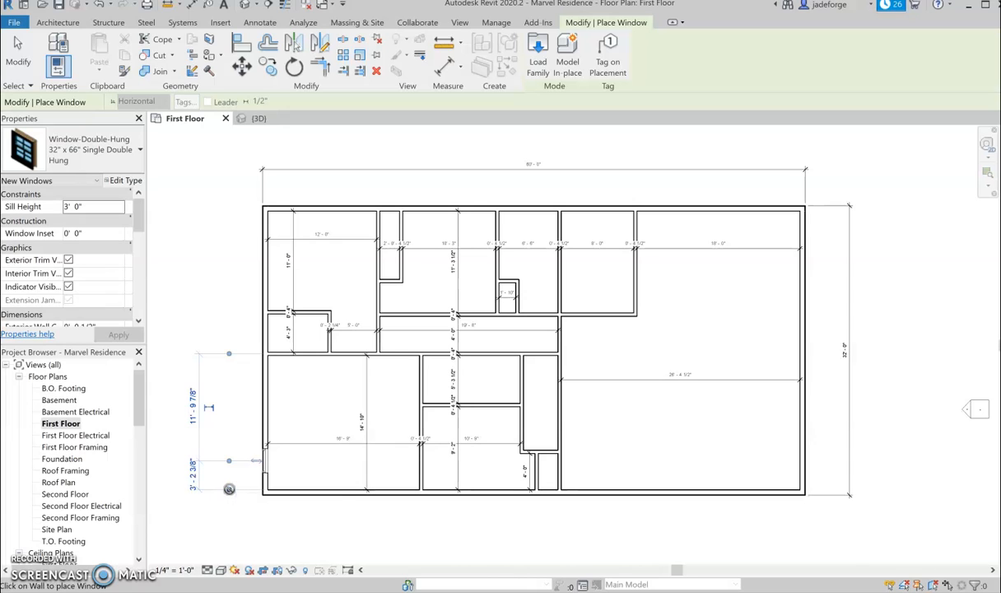
click(229, 489)
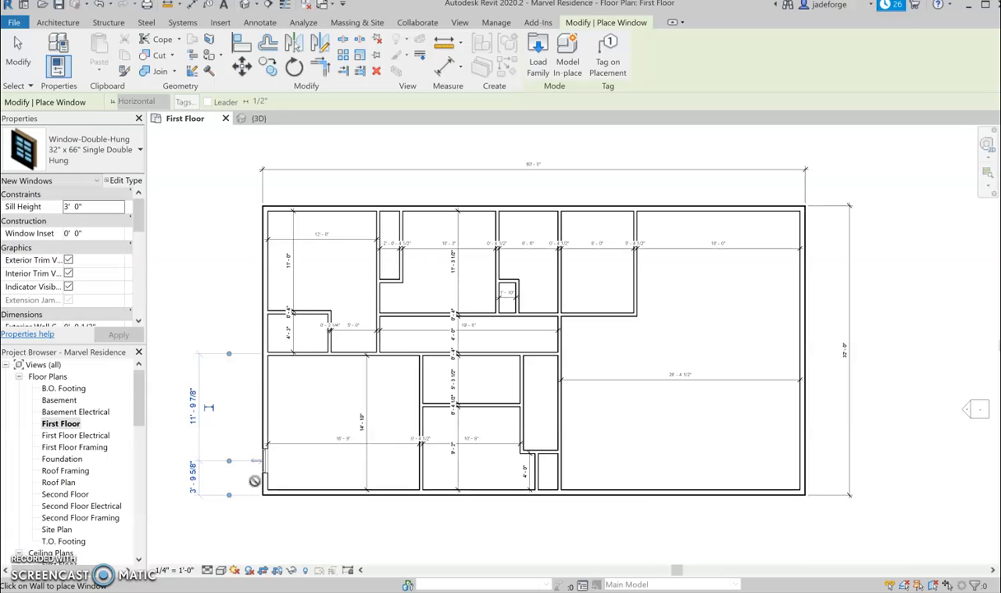
Step: Set the window's distance from the exterior face of the bottom wall to 3' - 5"
click(195, 476)
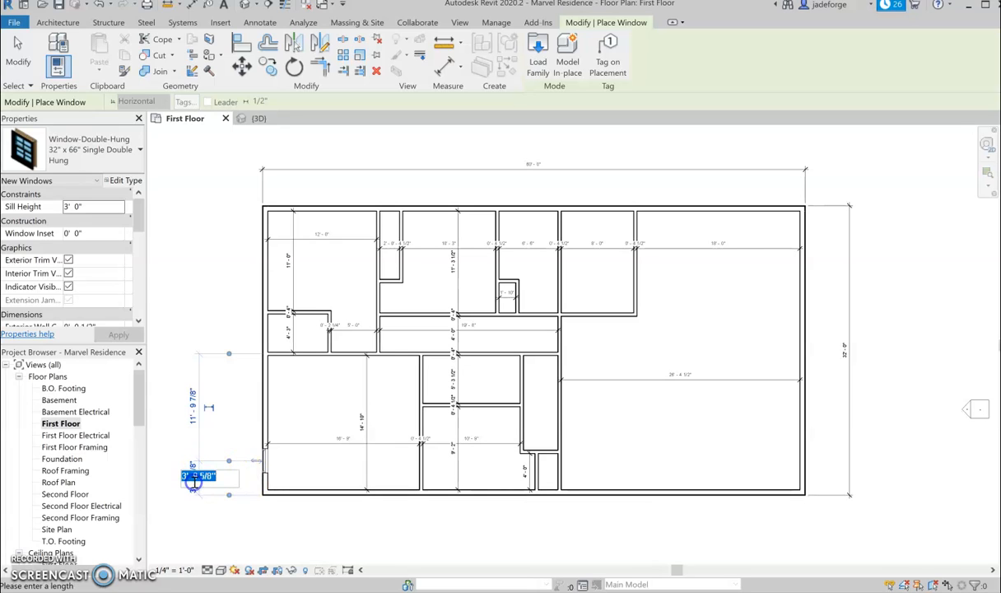
text(3)
text(' - 5)
text(")
key(Return)
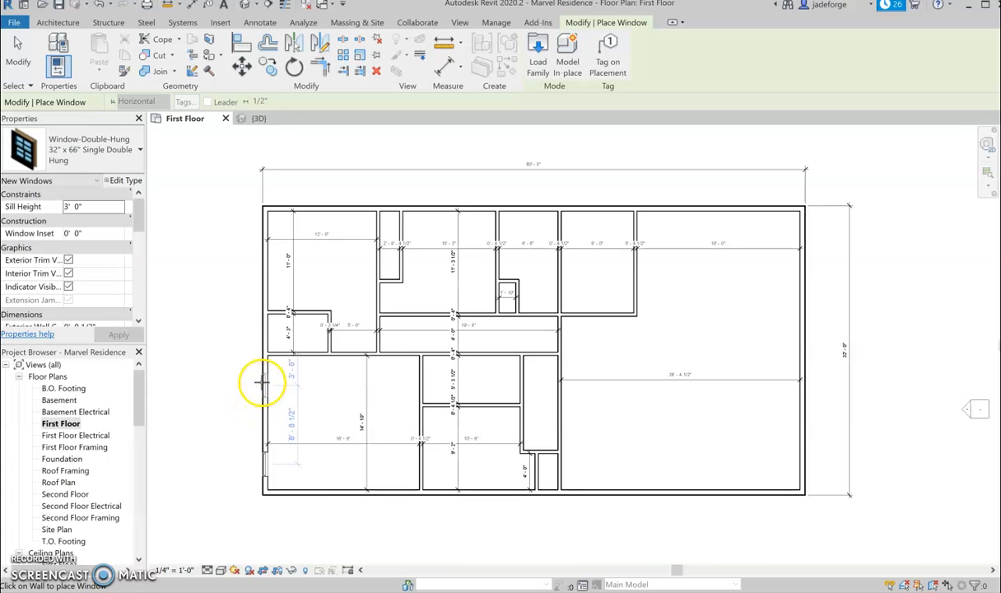
Step: Add two left-wall windows: one about 3'-0" below the lower-left room's upper wall, one about 2'-6" above the upper-left room's lower wall
click(260, 379)
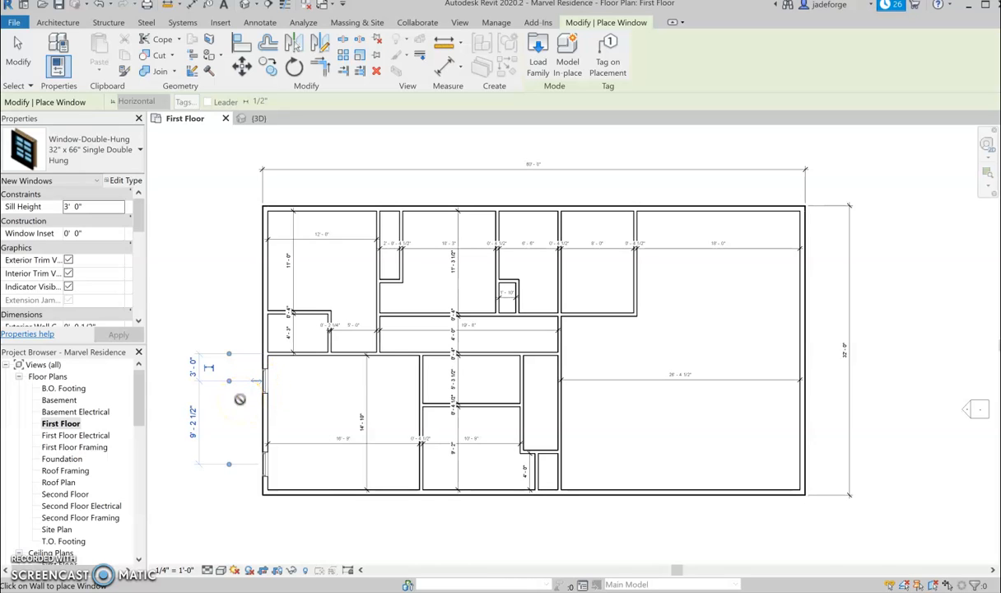
click(245, 299)
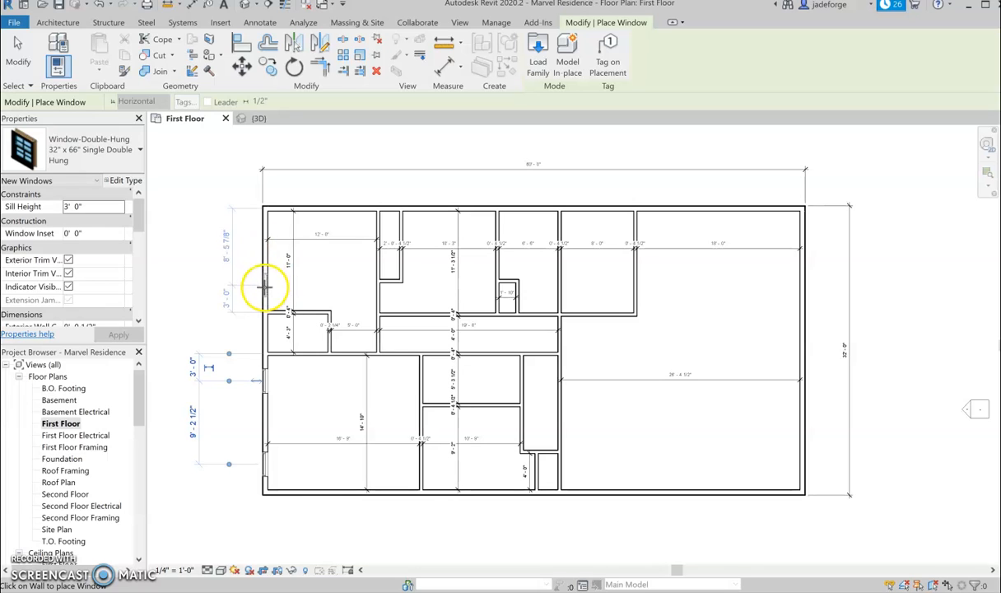
click(254, 285)
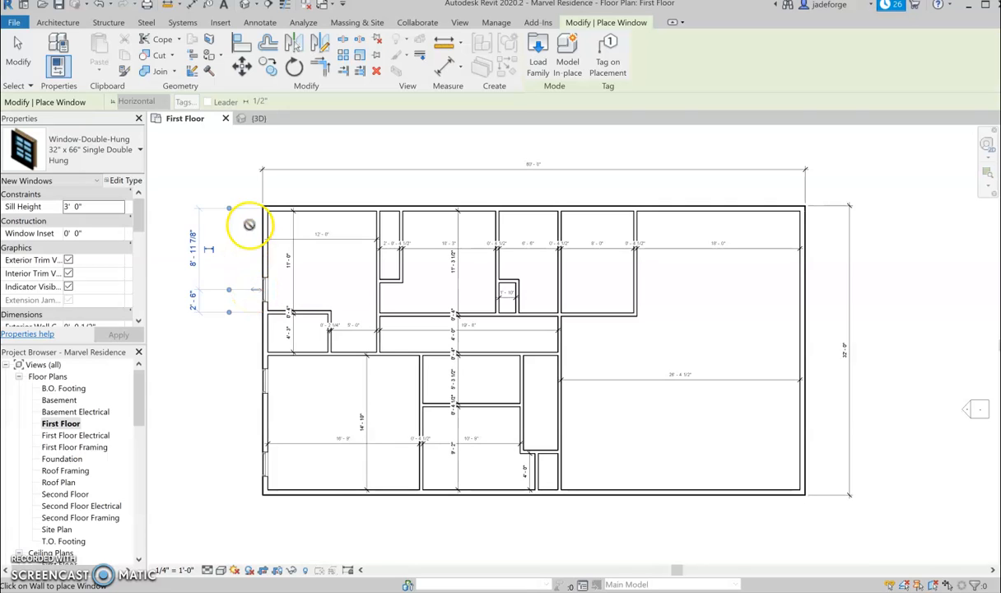
Step: Place three windows on the top exterior wall: one in the upper-left room, about 2'-6" from its right partition, and two in the 11'-3 1/2" deep room
click(355, 203)
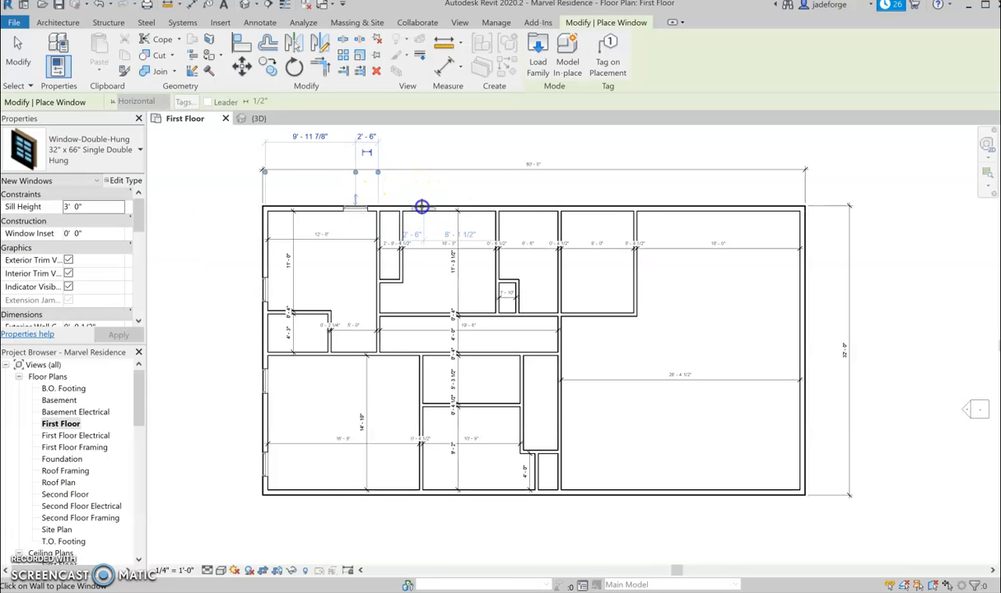
click(416, 205)
click(476, 205)
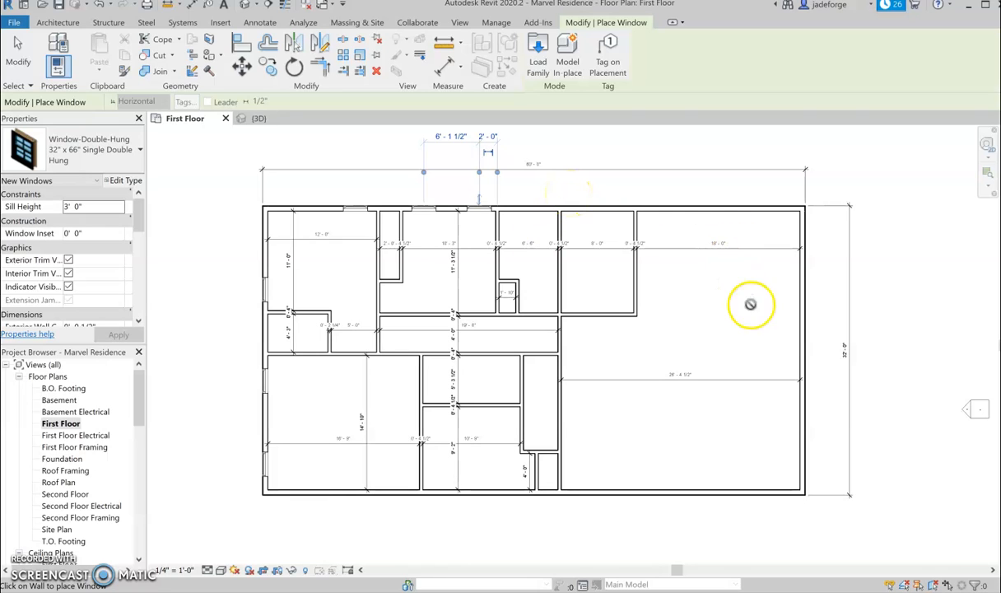
Step: Place four windows on the right exterior wall: three about 3'-6" apart near mid-wall and one about 2'-6" from the bottom corner
click(801, 341)
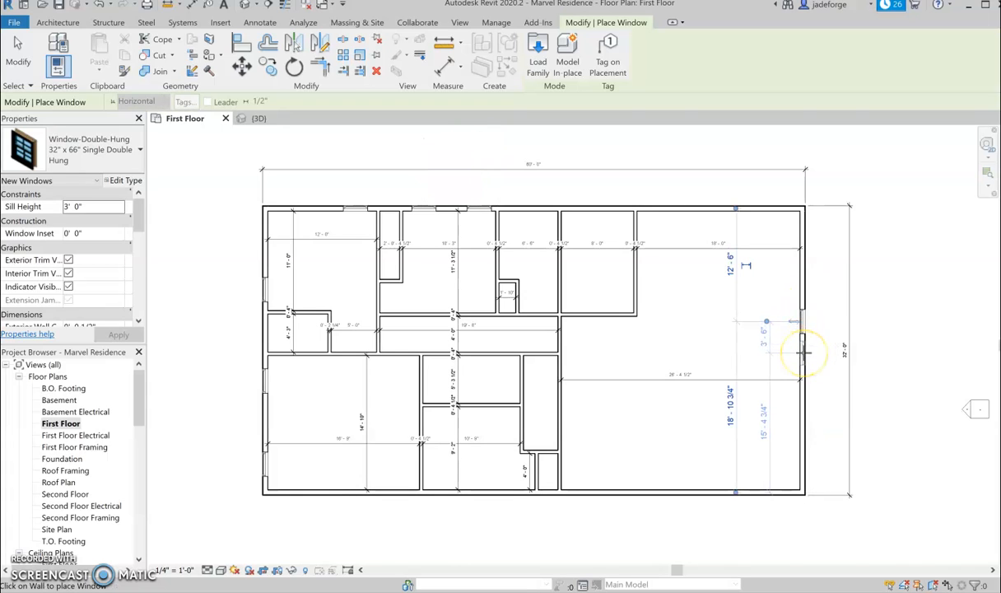
click(802, 380)
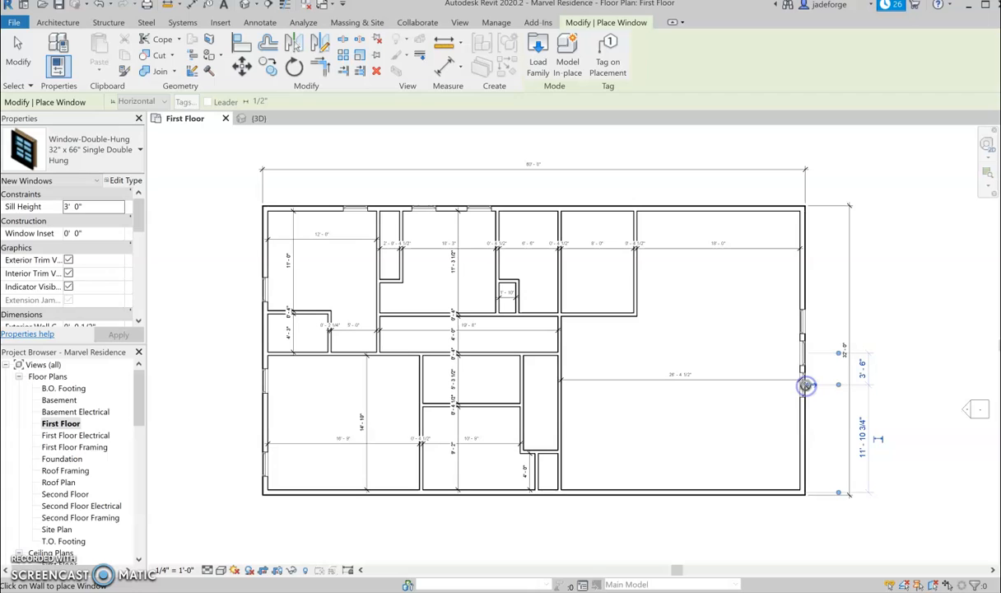
click(803, 467)
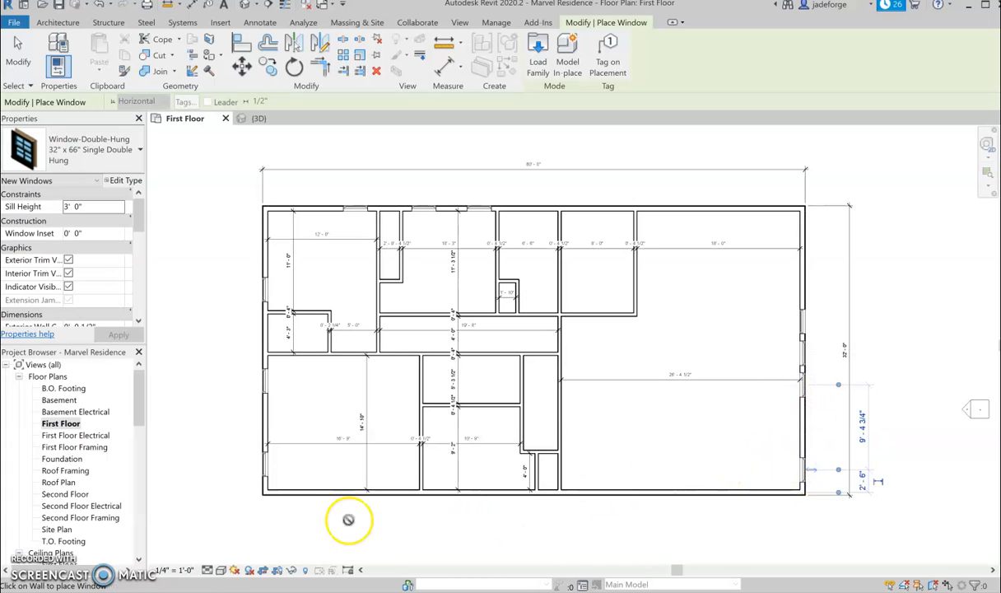
Step: Place three windows on the bottom exterior wall: two in the lower-left room about 2'-6" from its sides, one in the adjacent room
click(288, 489)
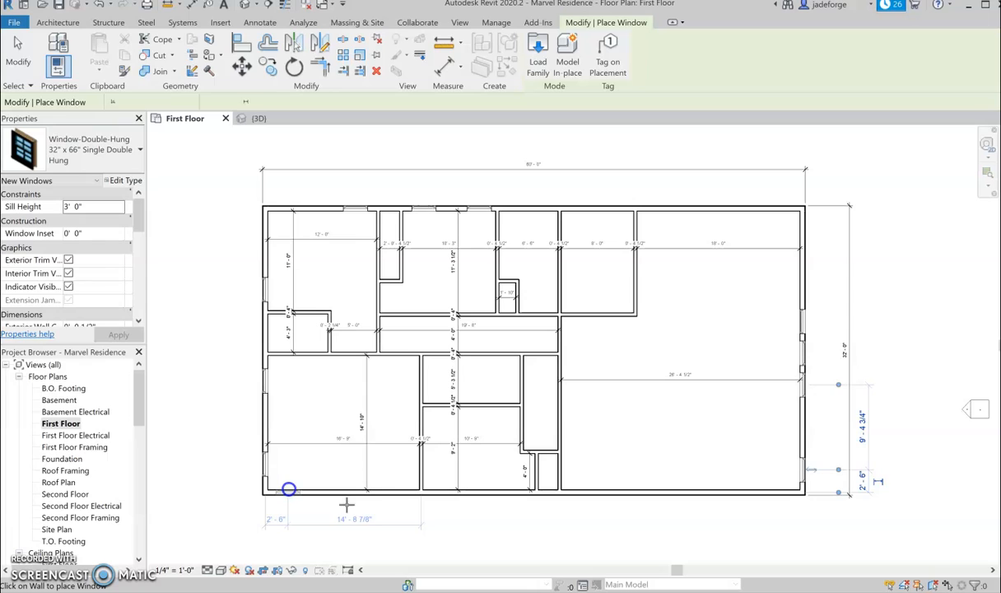
click(400, 494)
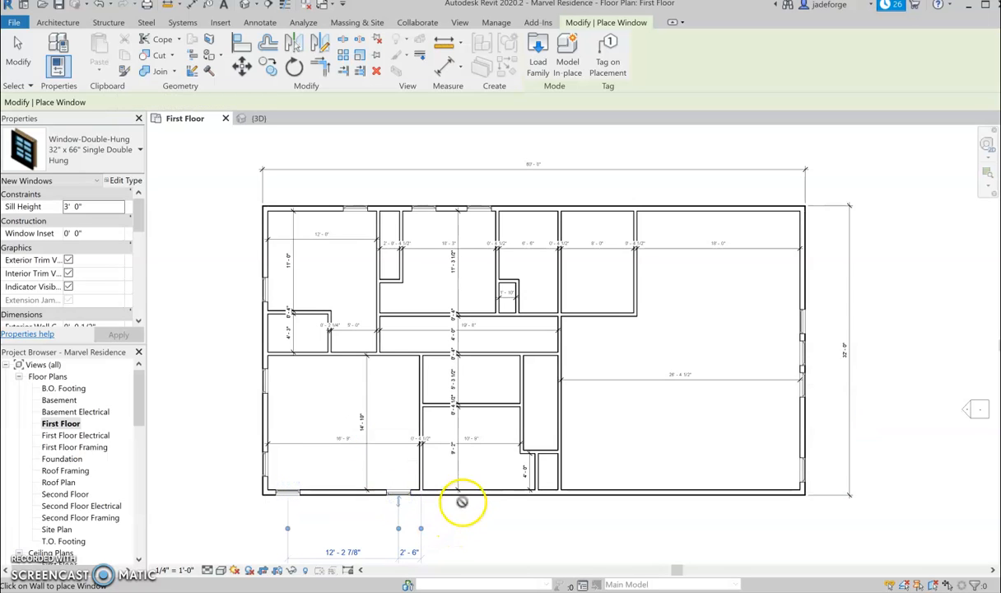
click(500, 489)
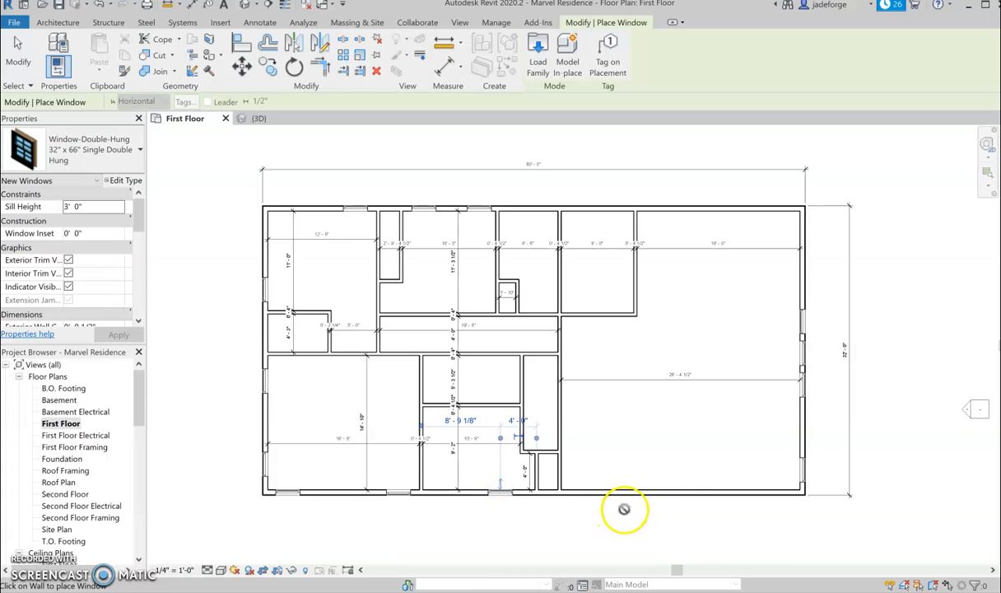
Step: Place three windows about 3'-0" apart on the large room's bottom exterior wall, the first about 11'-6" from its left partition
click(680, 492)
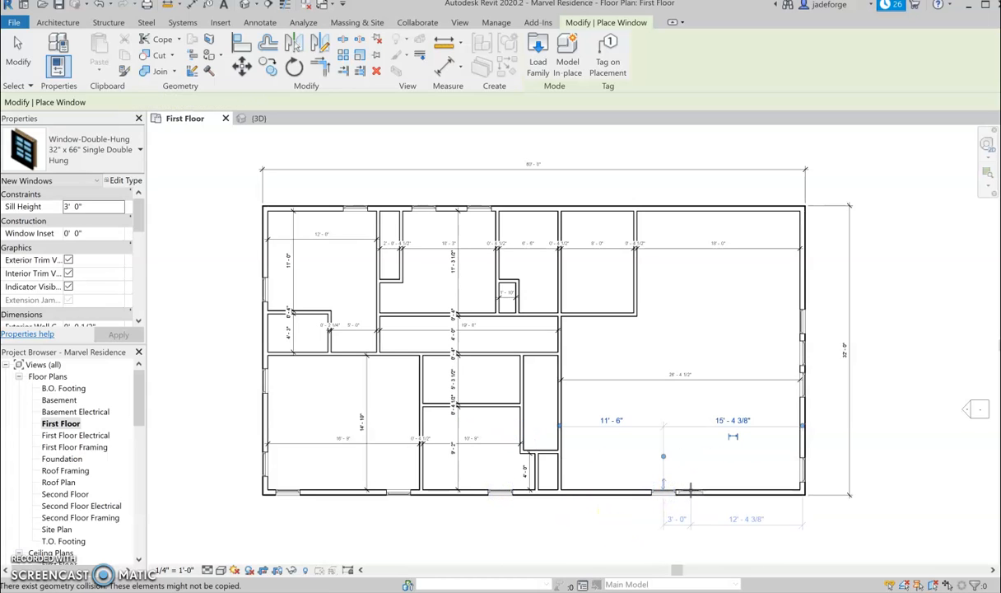
click(692, 491)
click(716, 487)
click(717, 487)
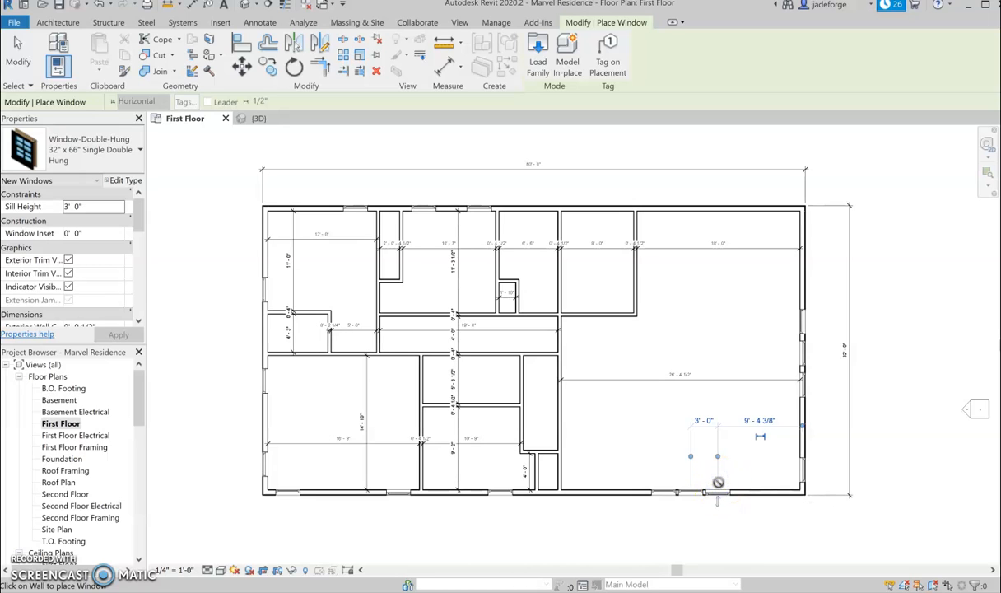
key(Escape)
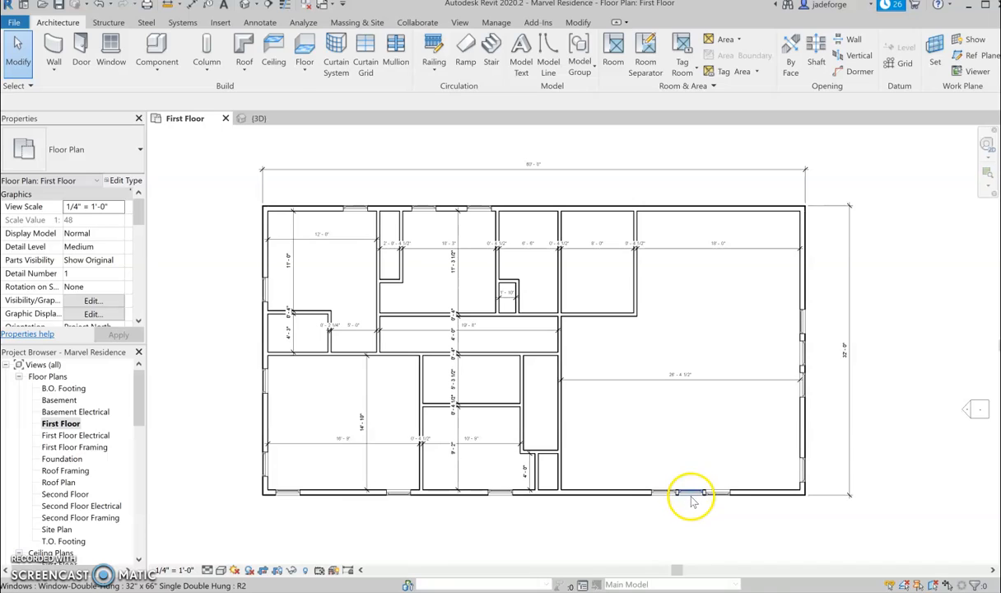
Step: Check the facing of the bottom and right exterior wall windows, and flip those facing inward so they face the exterior
click(691, 494)
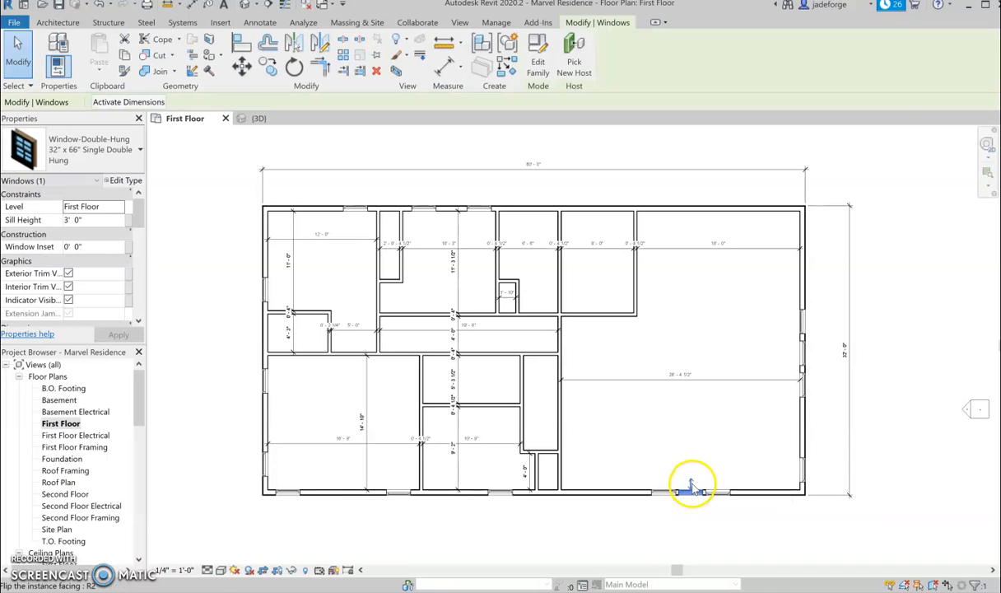
drag(691, 492, 664, 493)
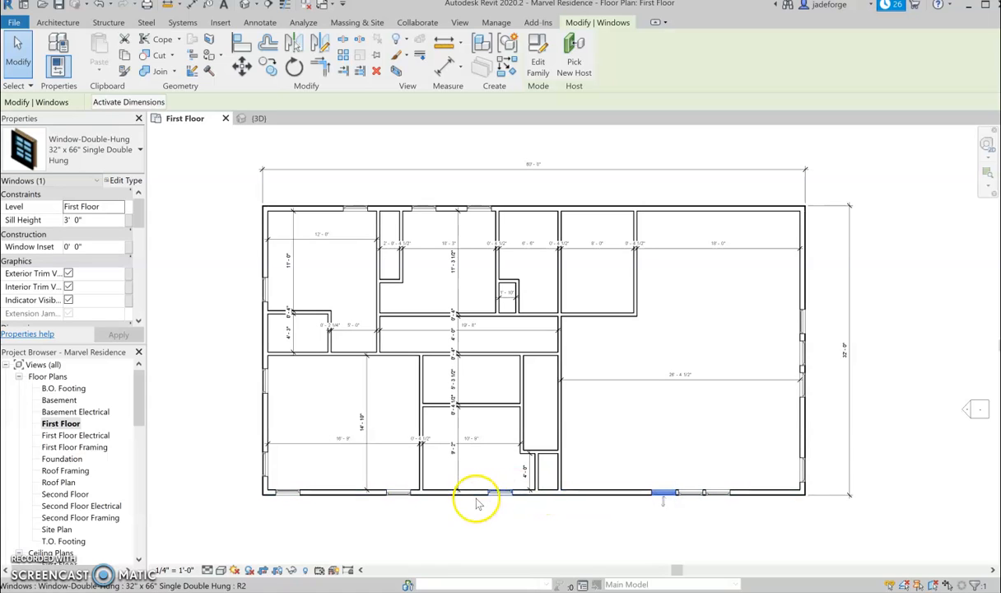
click(499, 491)
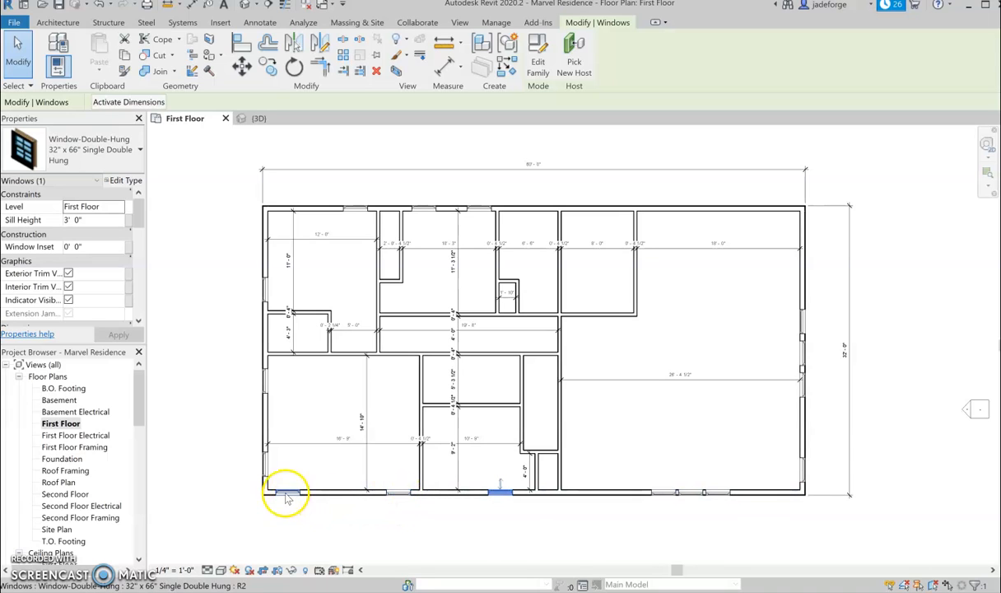
drag(503, 476, 397, 498)
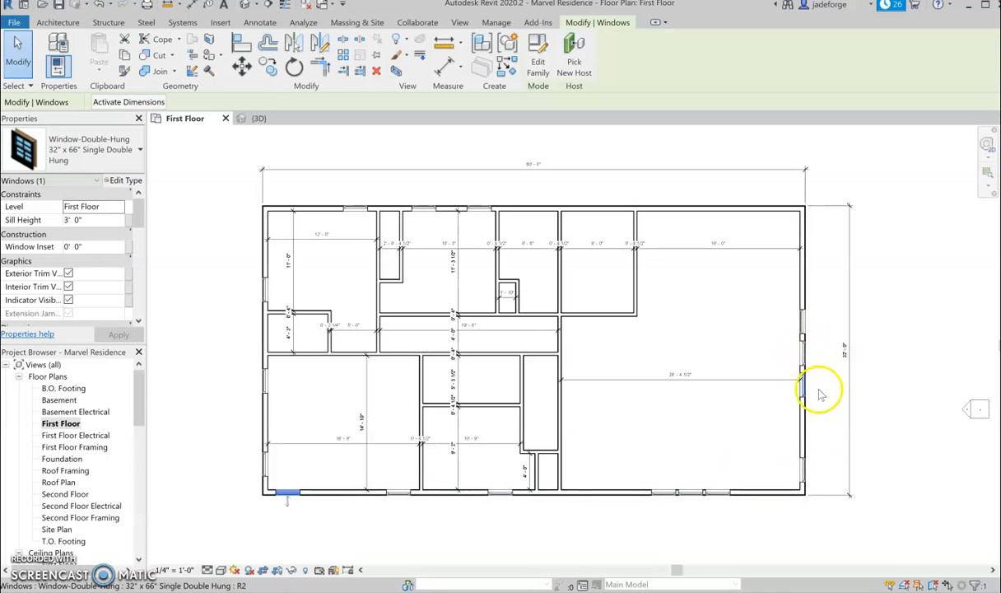
scroll(822, 387, up, 5)
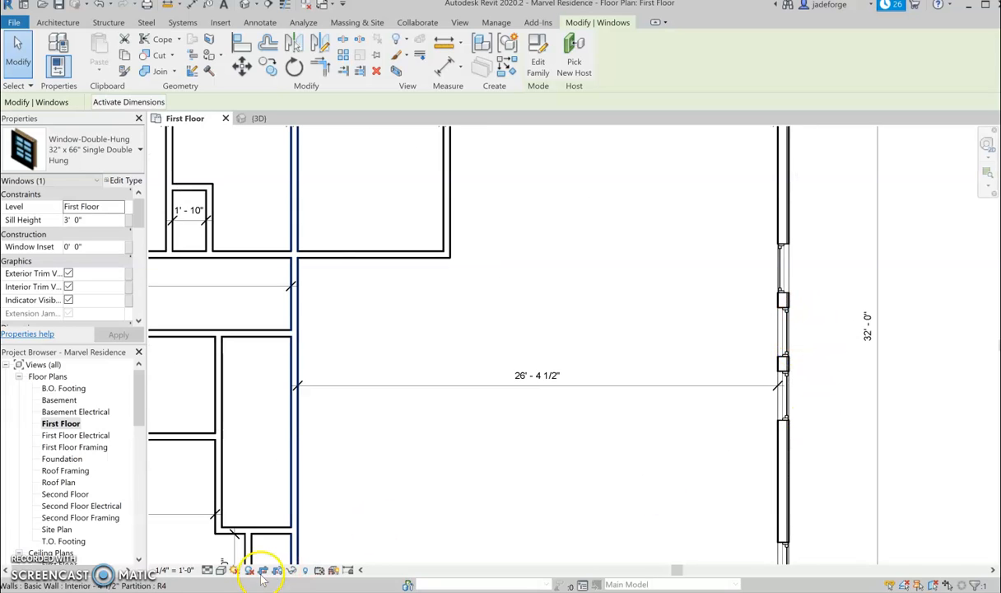
click(776, 263)
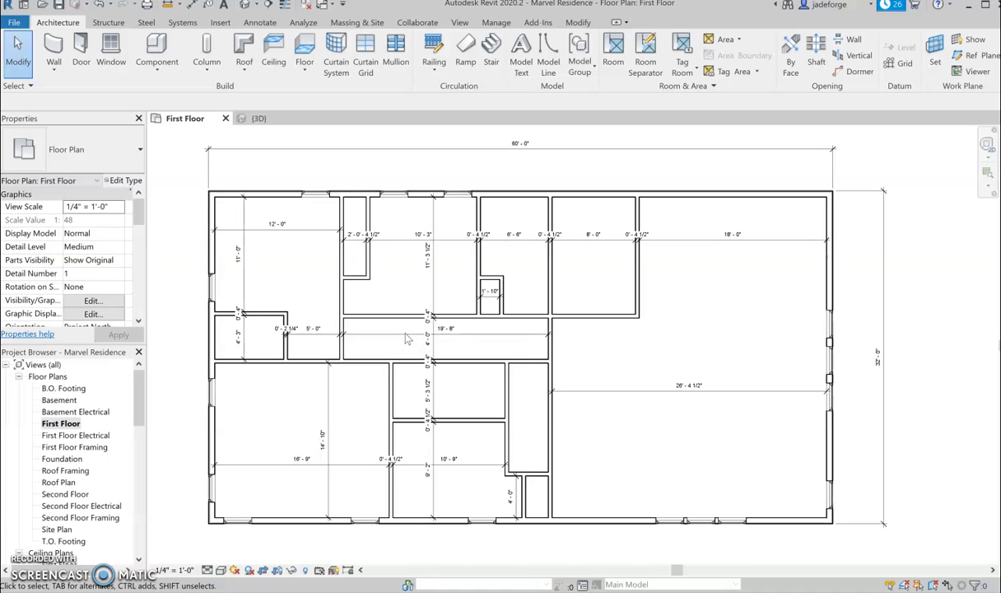
Step: Duplicate the 32" x 66" Single Double Hung window type as 32" x 48" Single Double Hung 2
click(113, 49)
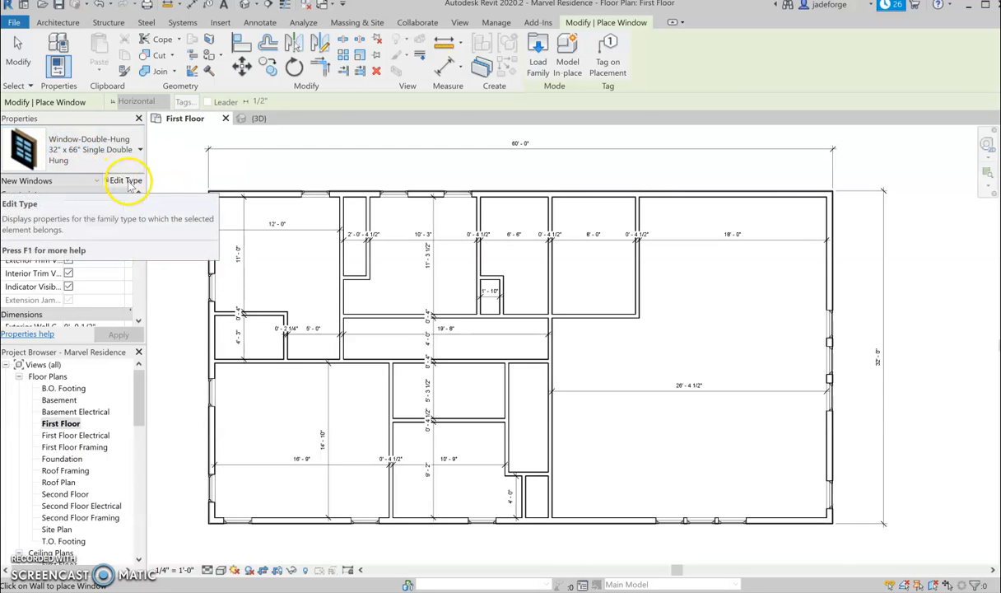
click(127, 183)
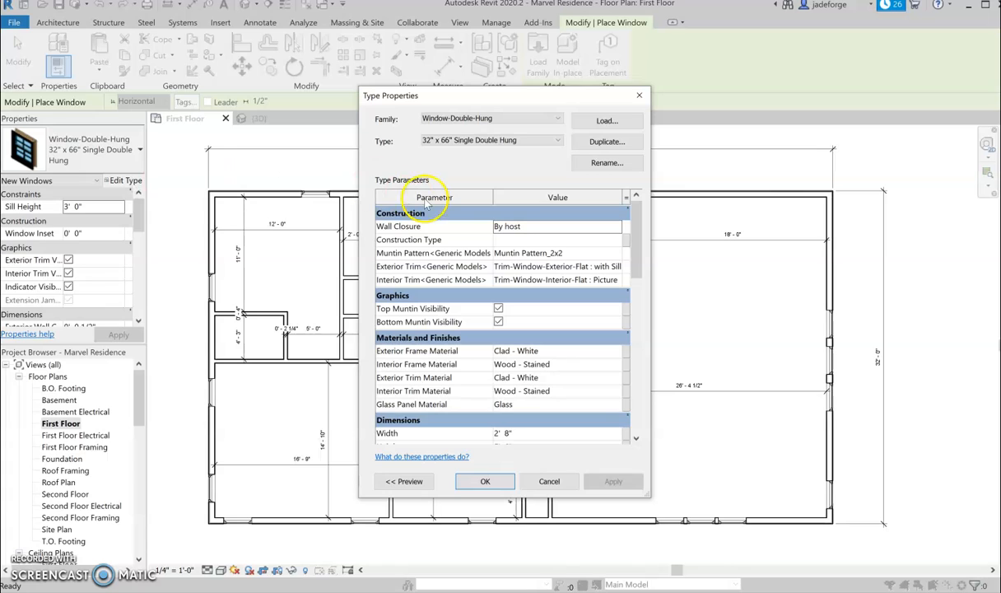
click(606, 142)
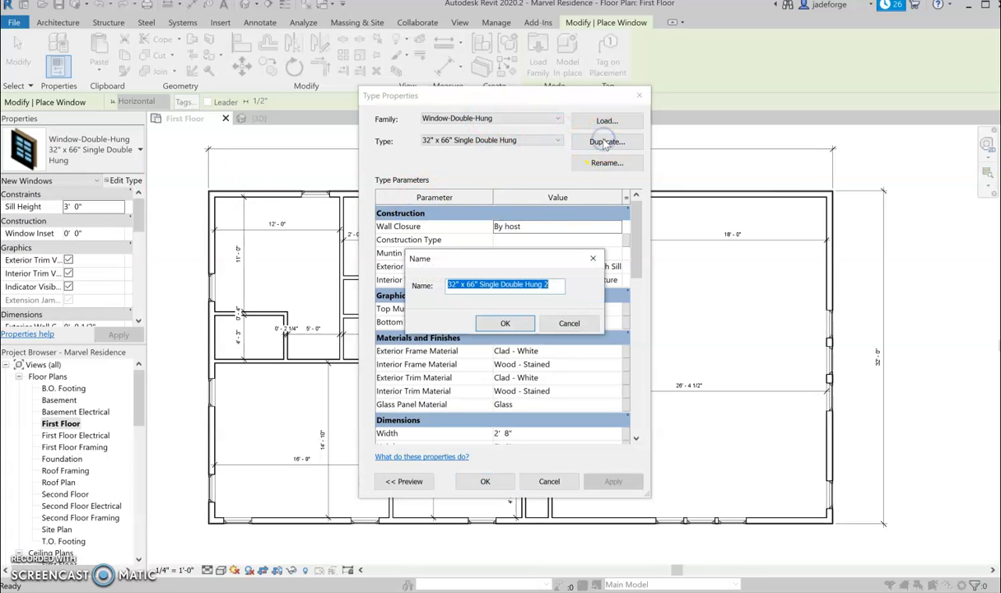
click(471, 285)
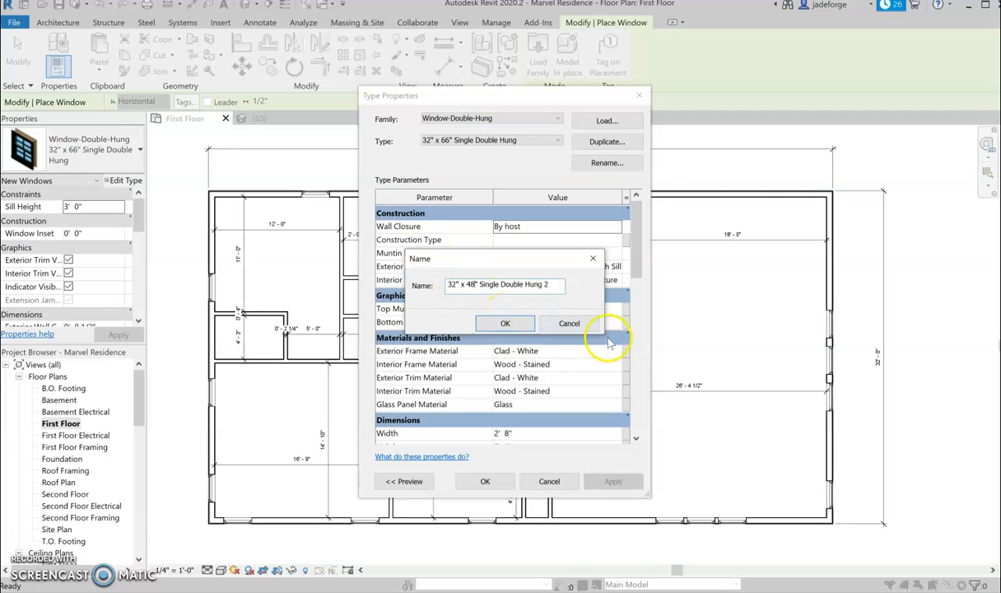
click(505, 324)
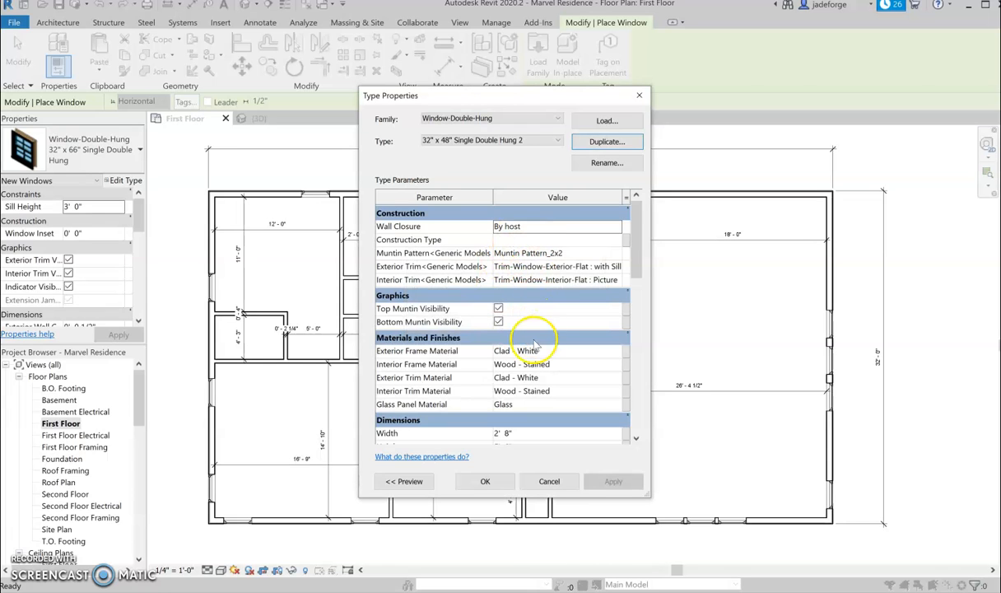
Step: Set the duplicated window type's height to 4'-0" and accept the type properties
scroll(531, 280, down, 3)
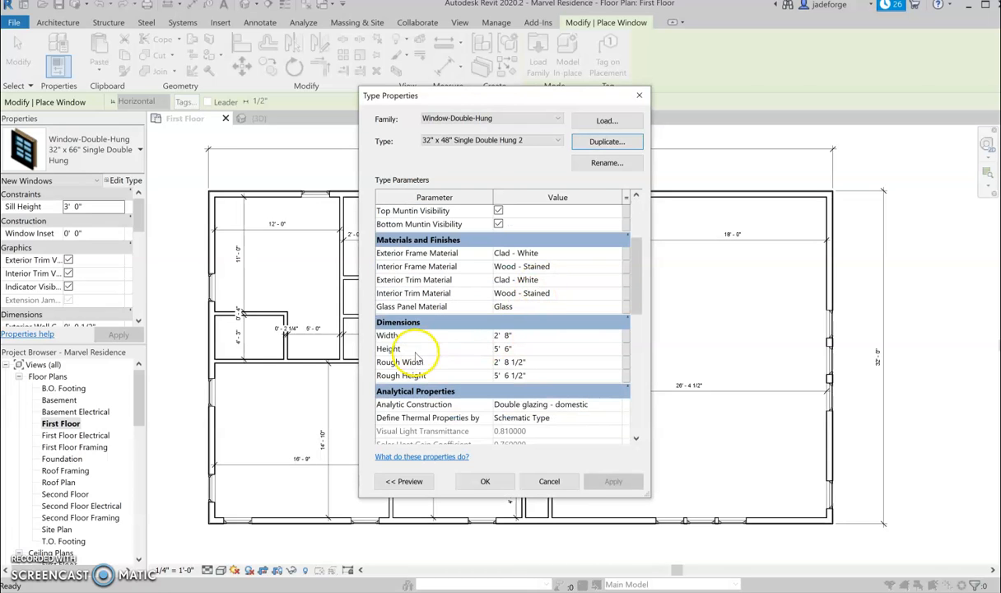
click(518, 349)
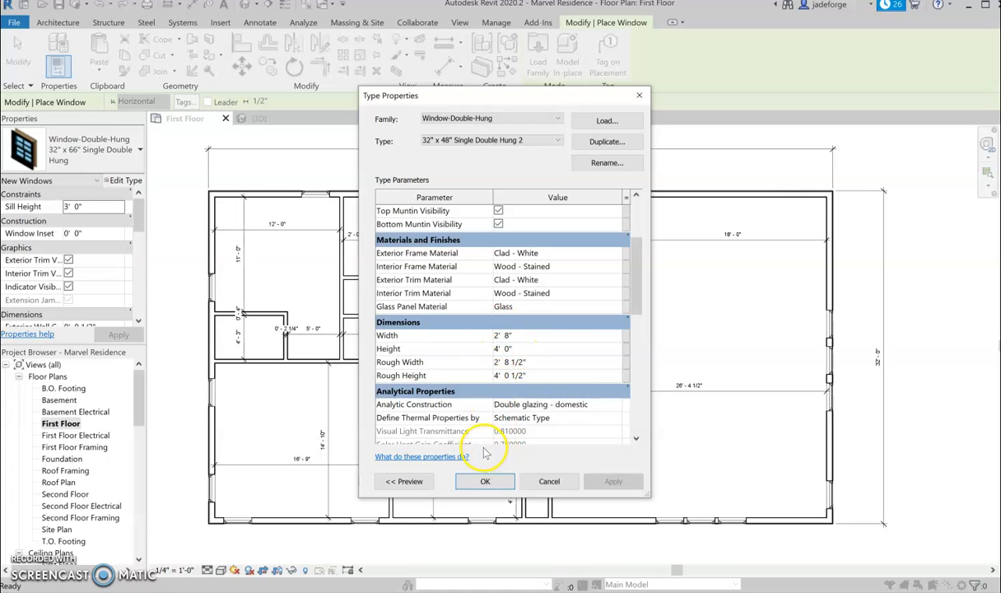
click(486, 482)
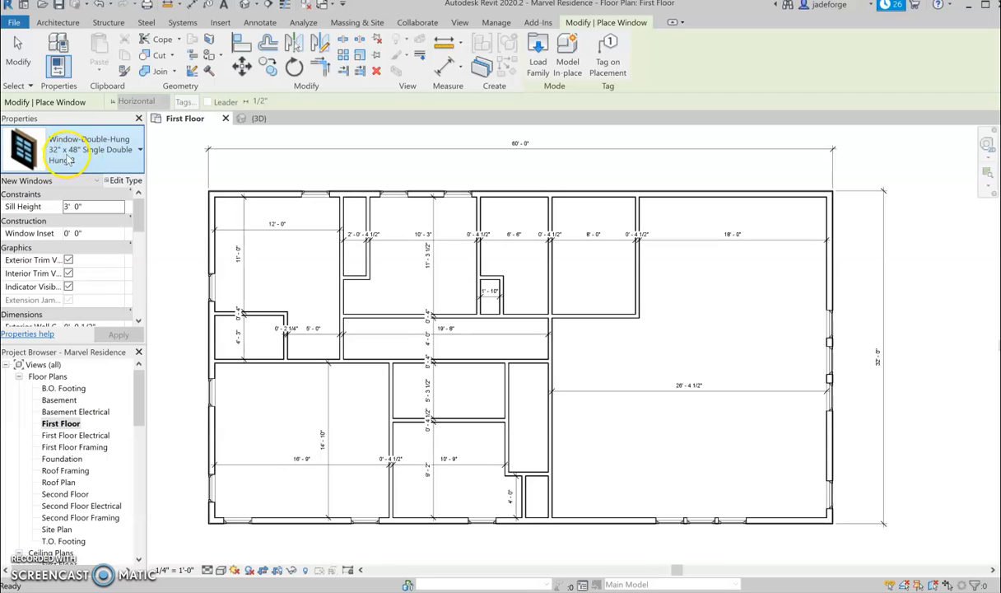
Step: Place one 32" x 48" window on the top exterior wall of the 6'-6" wide room and end placement
click(527, 192)
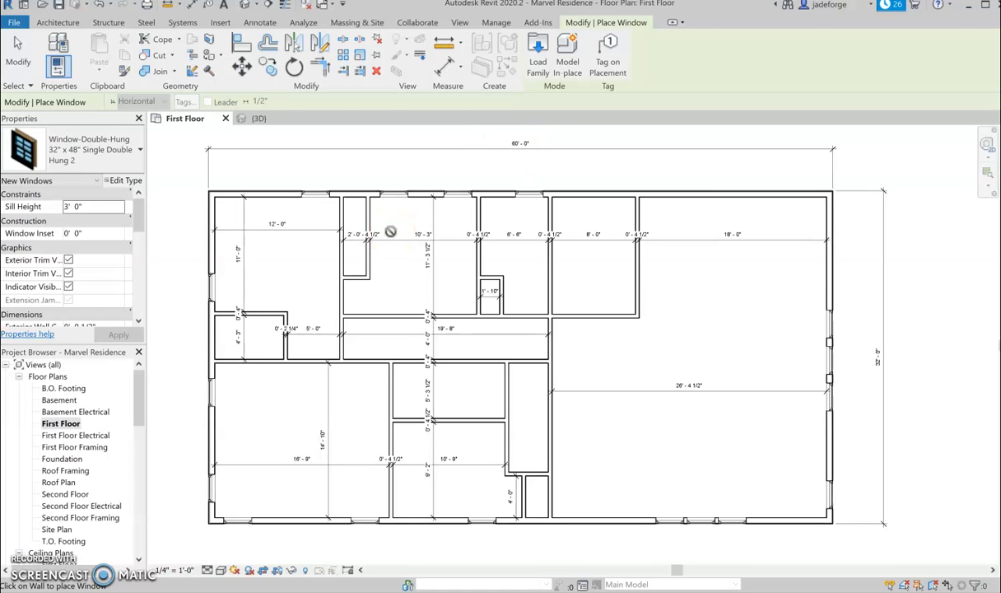
key(Escape)
key(Escape)
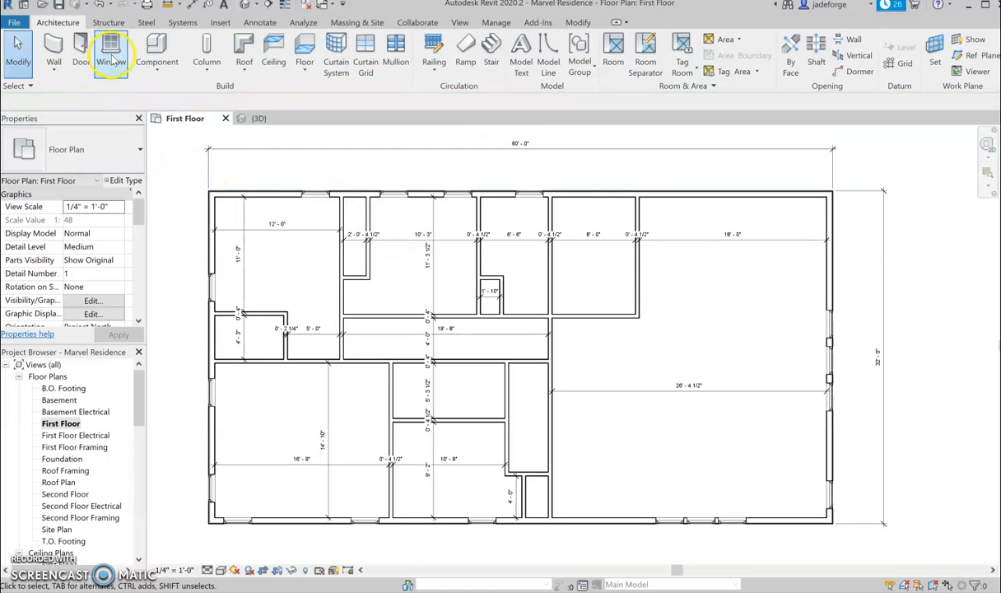
Step: Restart window placement and review the available fixed, casement and double-hung window types
click(113, 57)
click(124, 159)
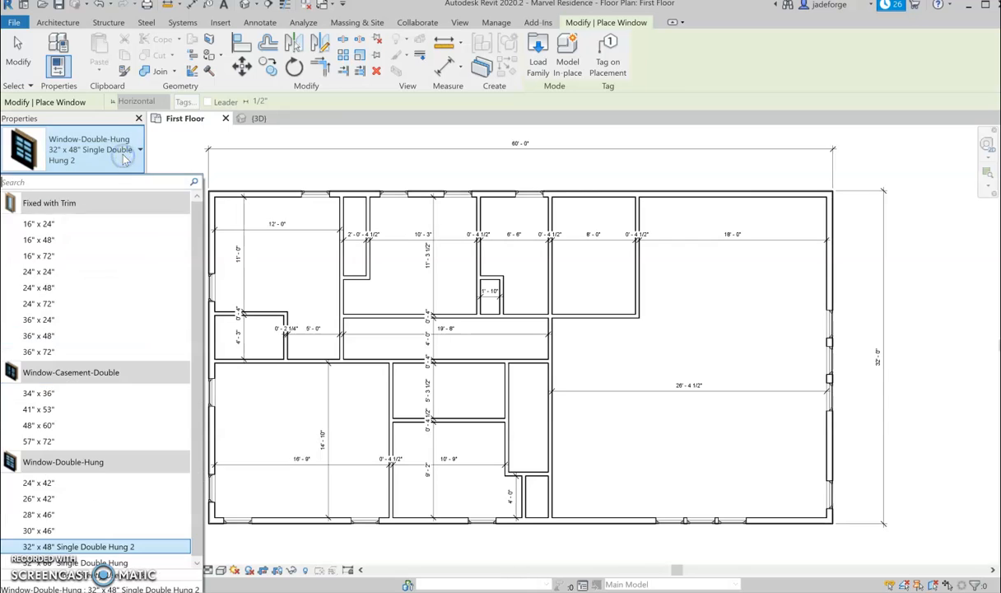
click(148, 562)
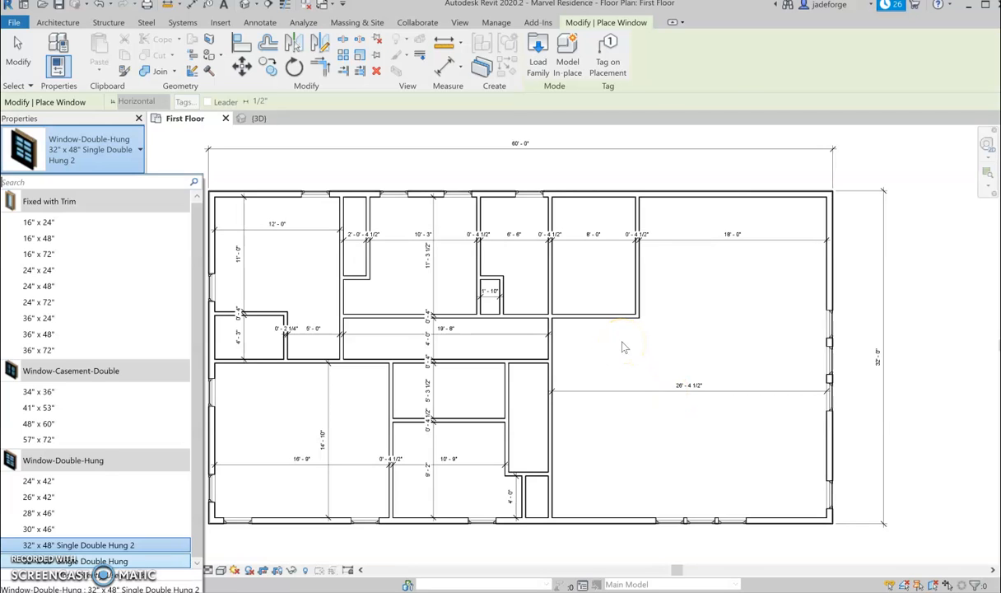
key(Escape)
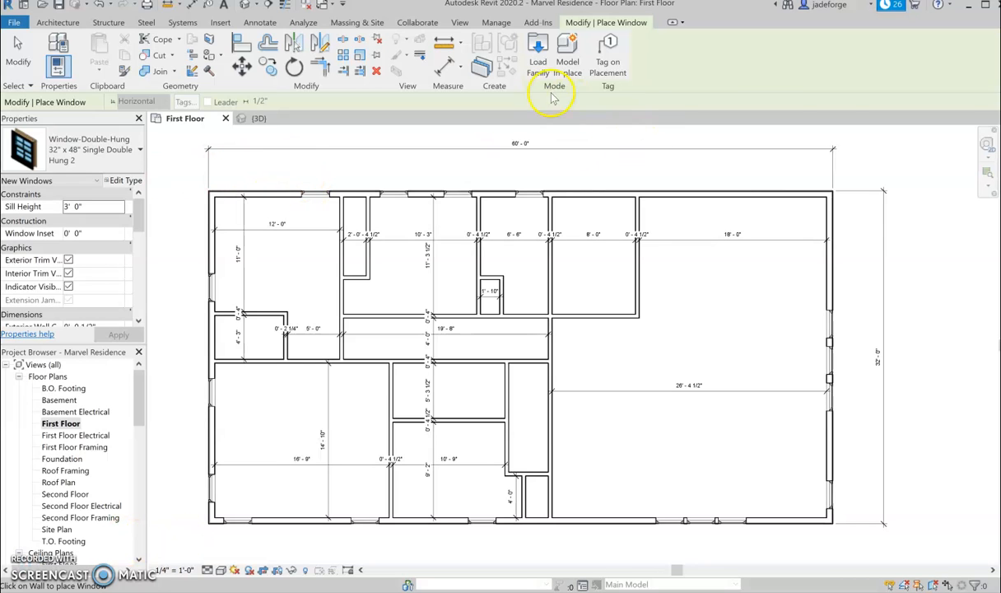
click(125, 147)
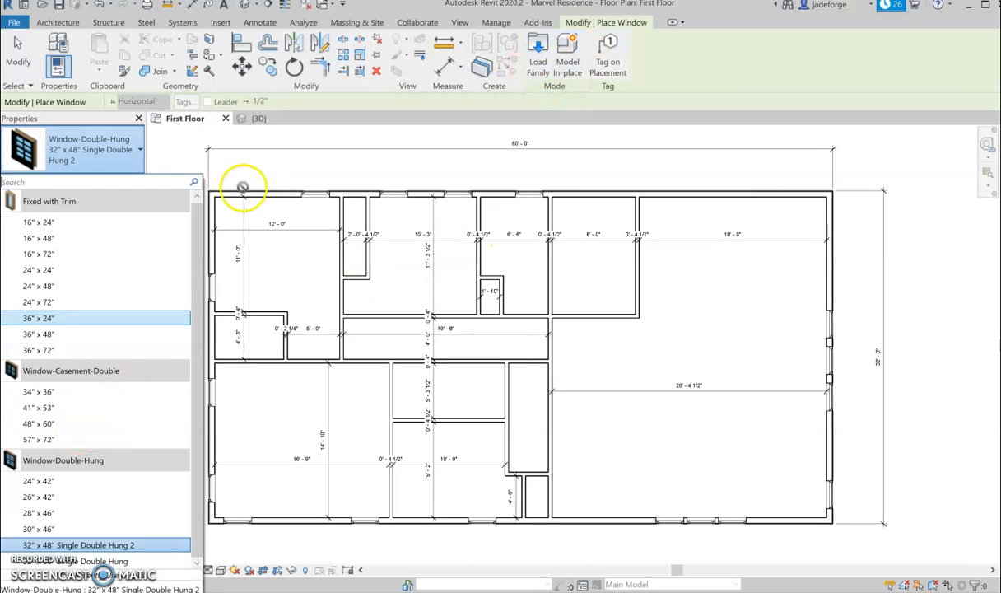
click(402, 159)
Step: Start loading a window family and browse the US Imperial library to its Windows folder
click(538, 66)
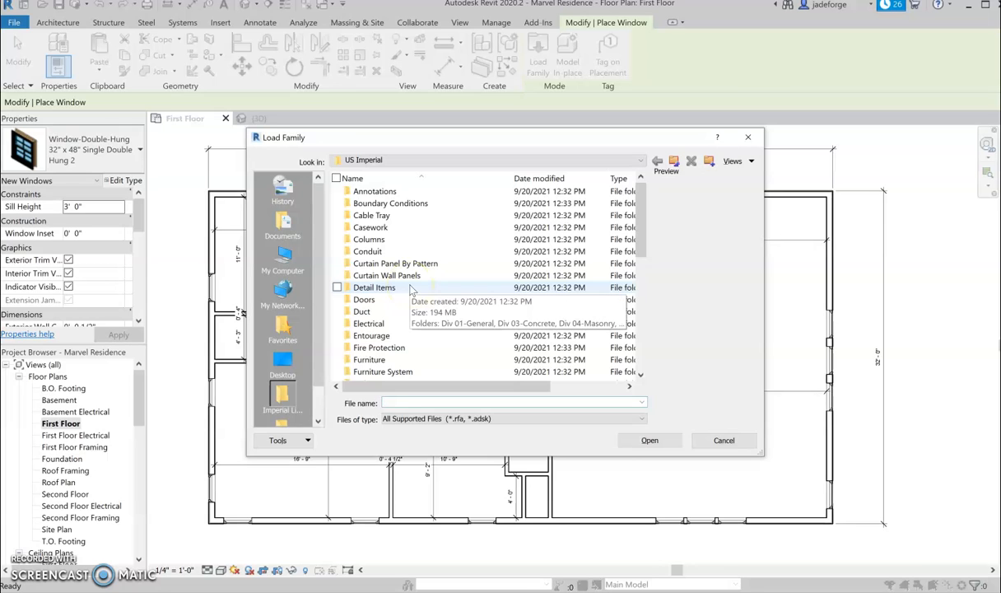
scroll(411, 288, down, 3)
scroll(412, 288, up, 3)
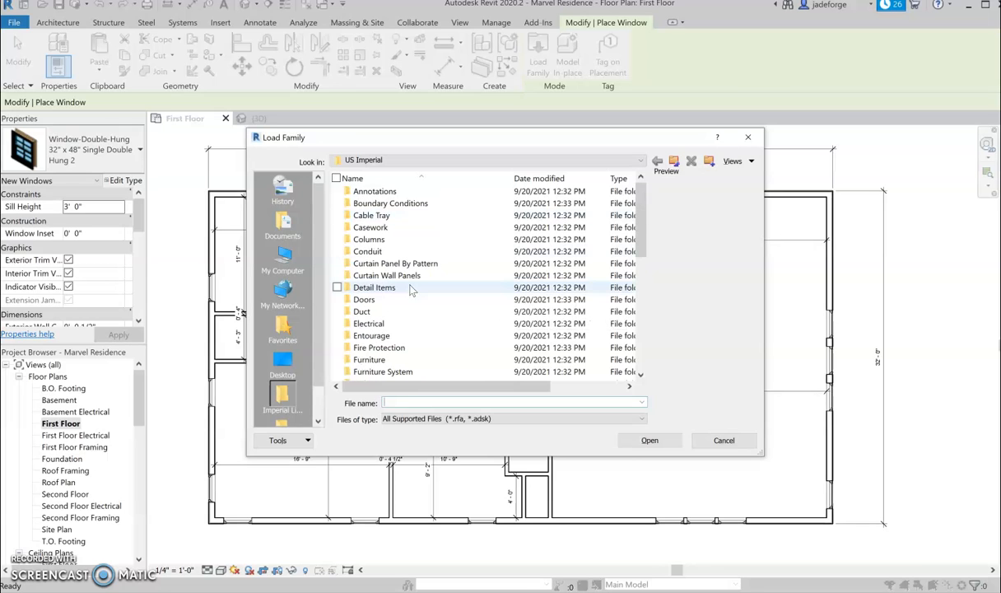
click(366, 300)
scroll(435, 239, down, 6)
scroll(435, 244, down, 2)
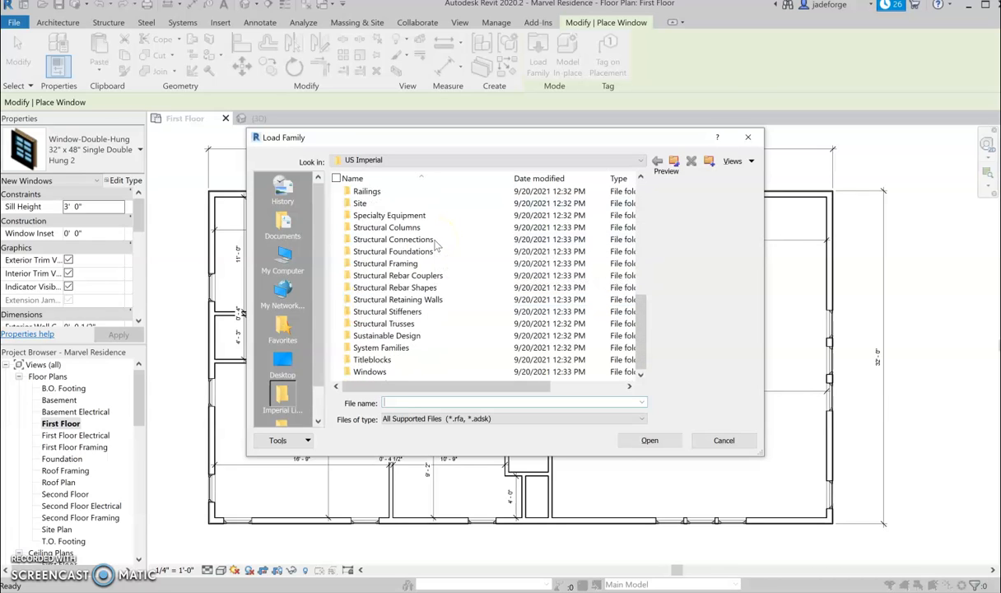
double_click(369, 372)
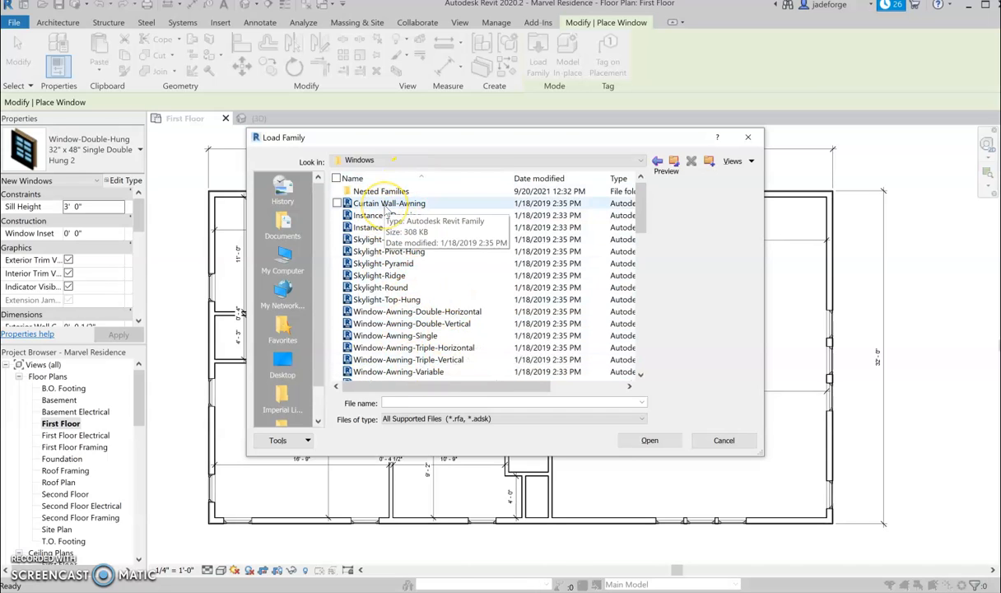
Step: Examine the previews of several bay, awning and triple casement window families in the Windows library folder
scroll(385, 210, down, 2)
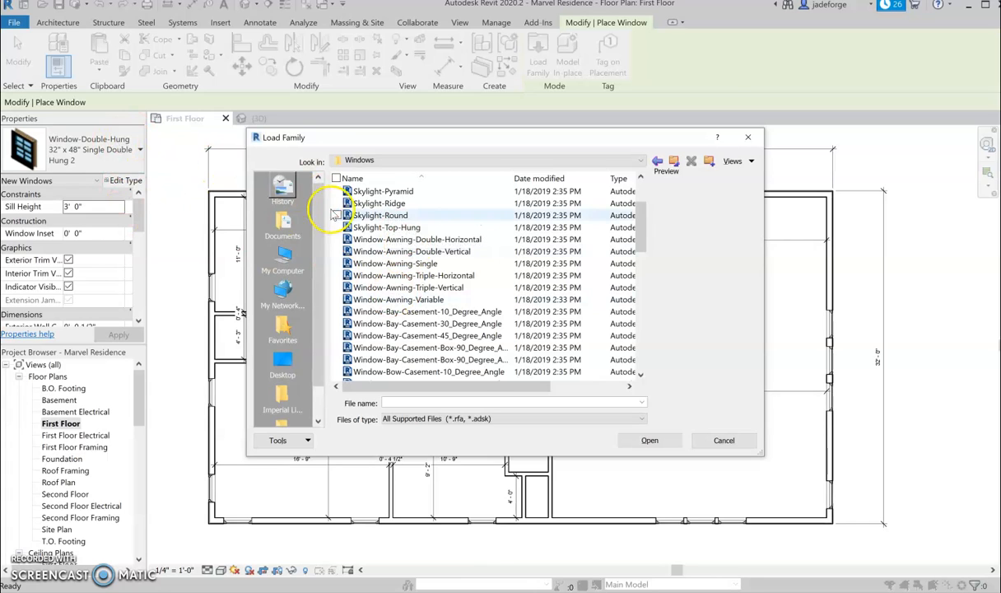
click(416, 333)
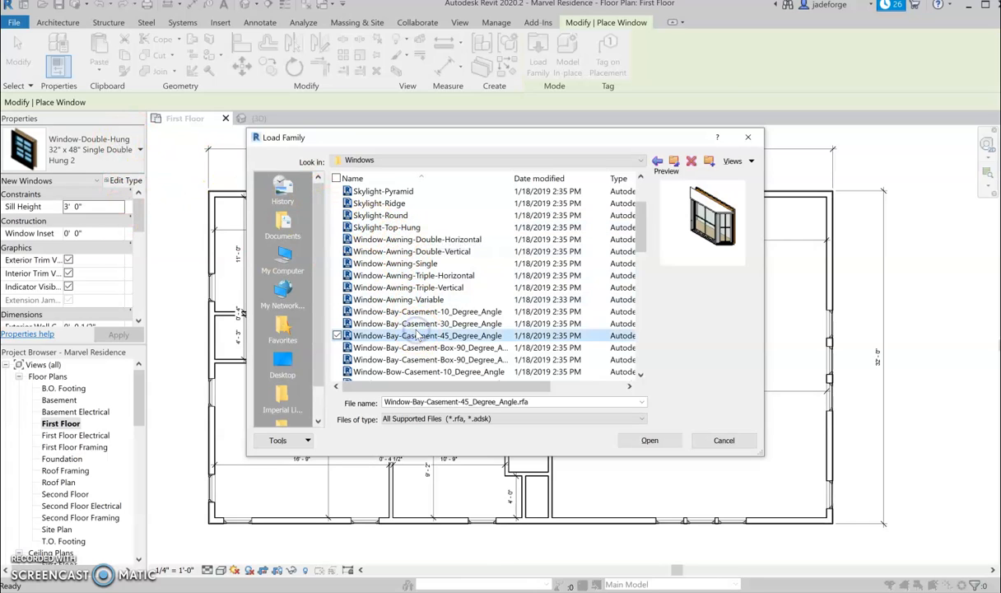
click(402, 263)
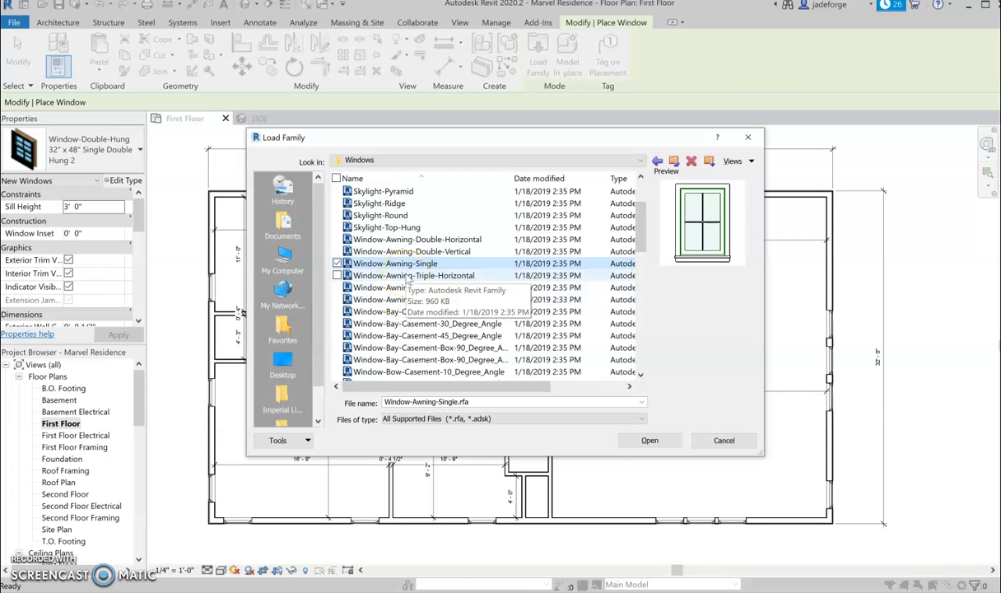
scroll(408, 279, down, 4)
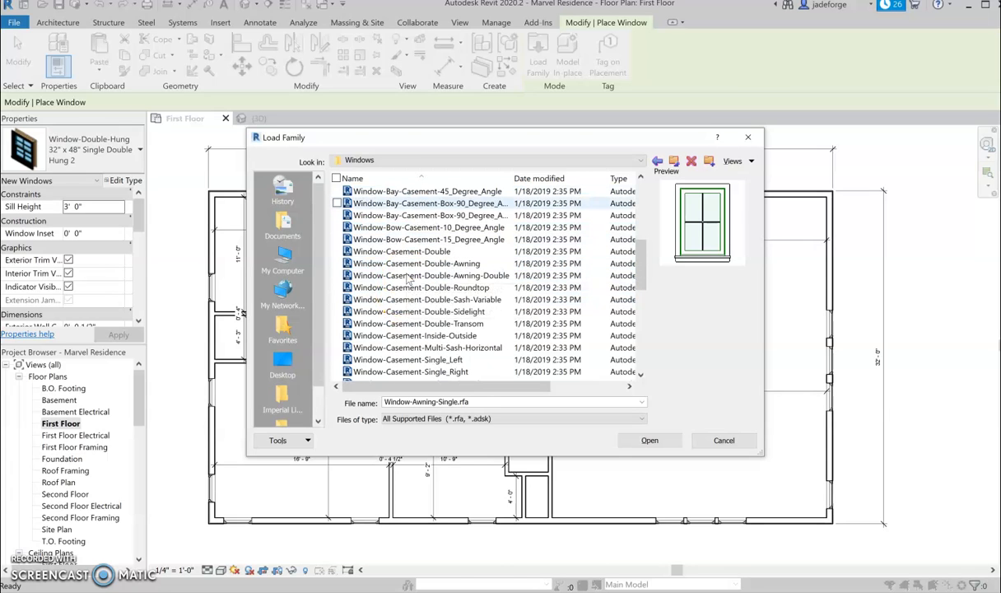
scroll(407, 280, down, 2)
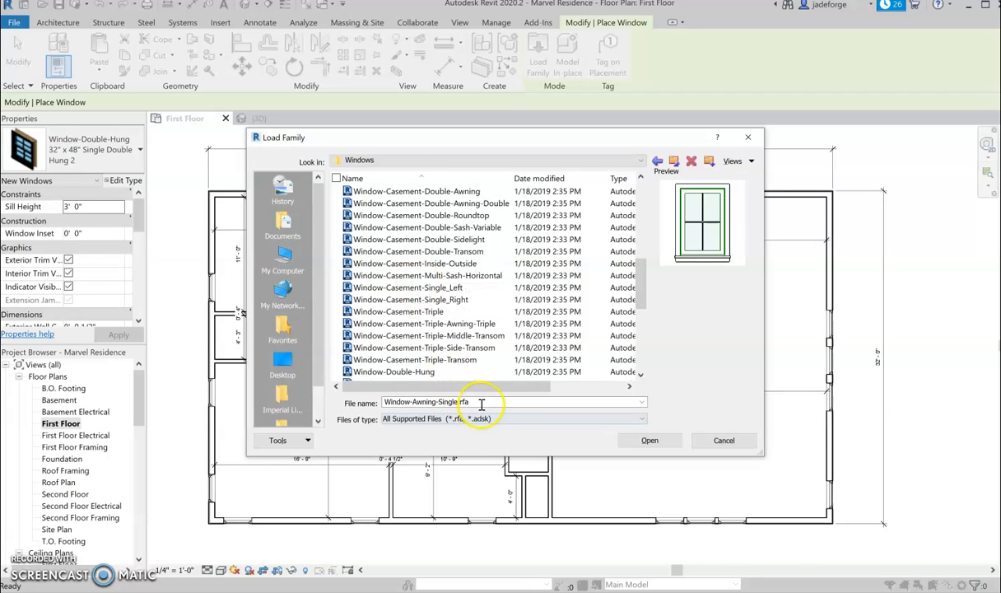
click(409, 324)
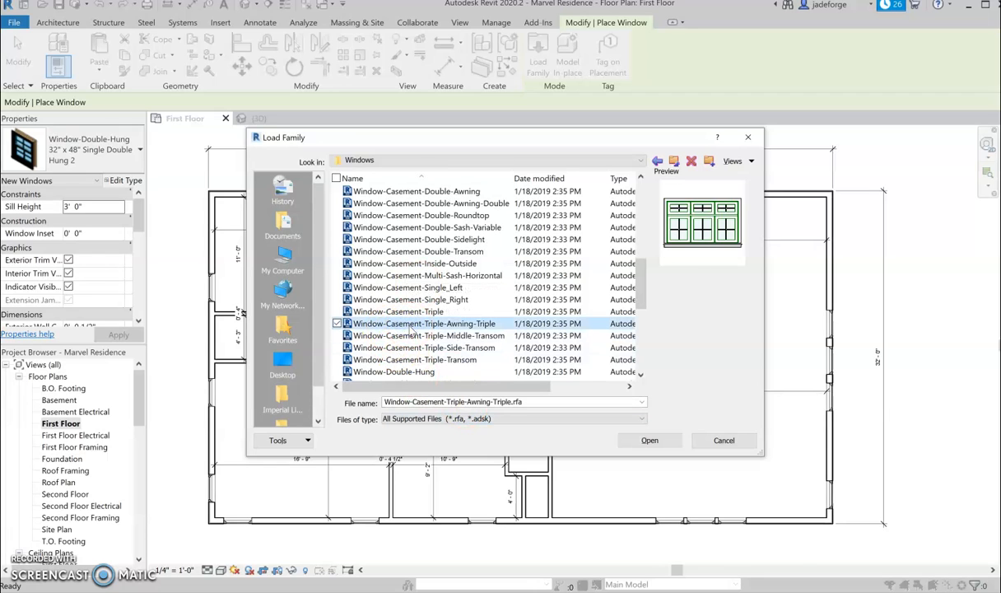
click(454, 338)
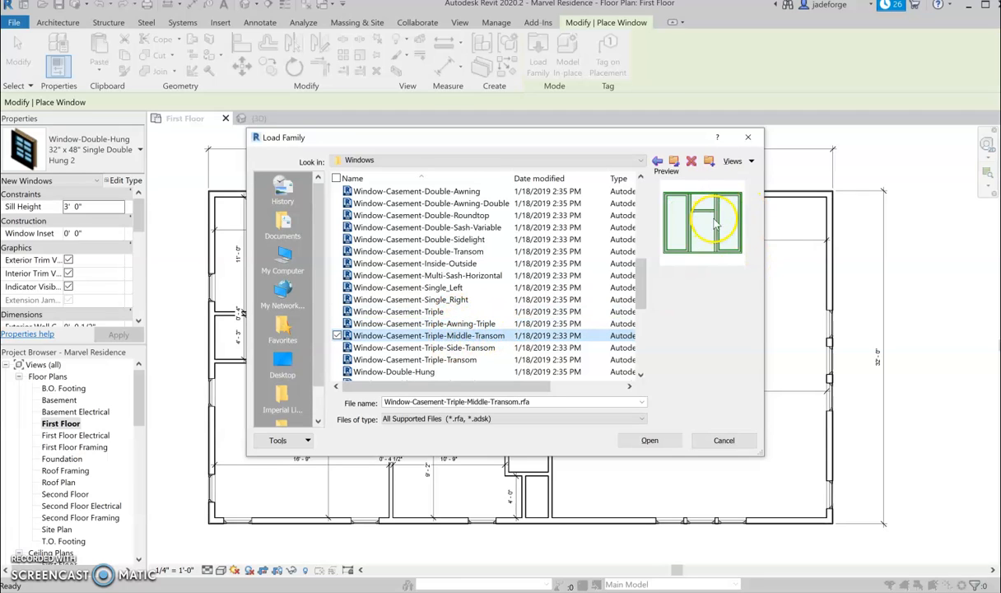
click(457, 361)
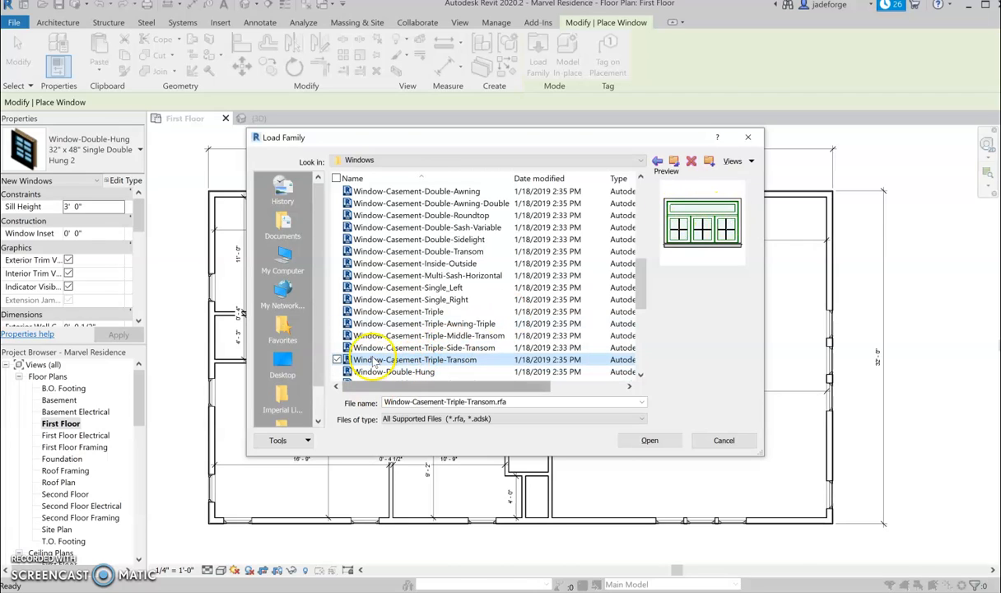
Step: Load the 72" x 41" and 72" x 48" Window-Casement-Triple types, and place one 72" x 41" window on the 18'-0" room's top exterior wall
click(385, 311)
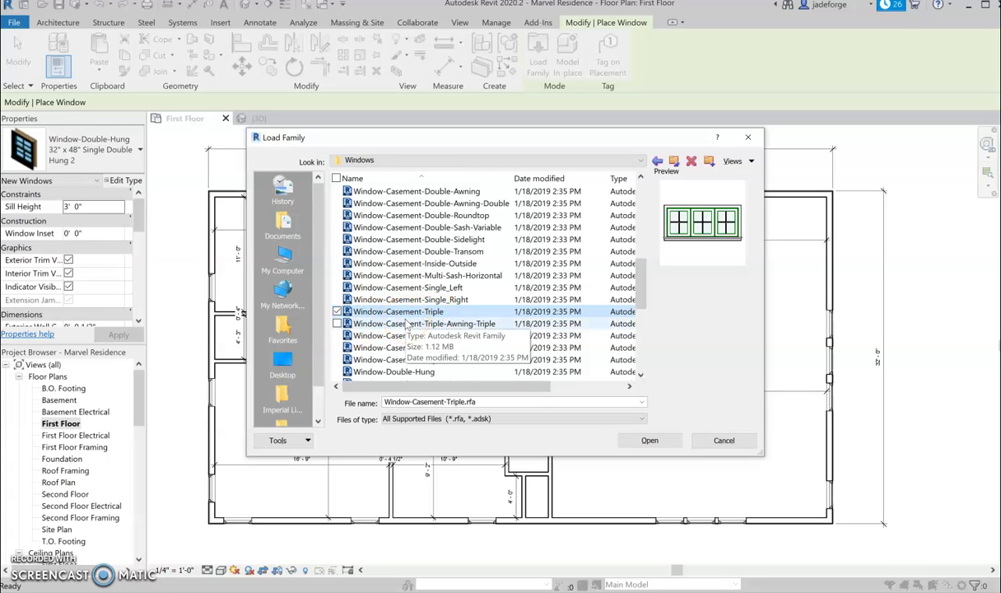
click(621, 442)
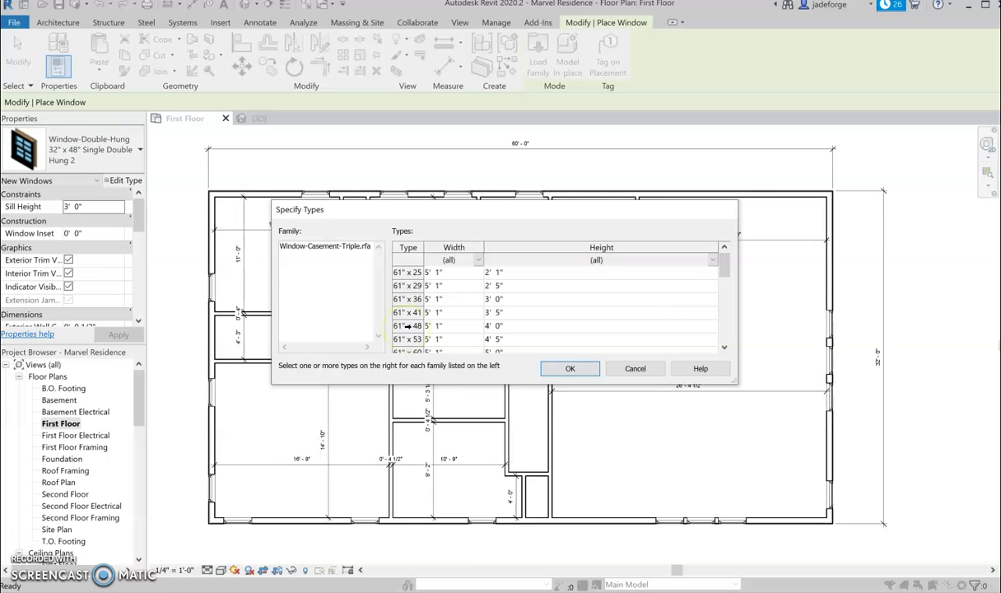
scroll(407, 326, down, 4)
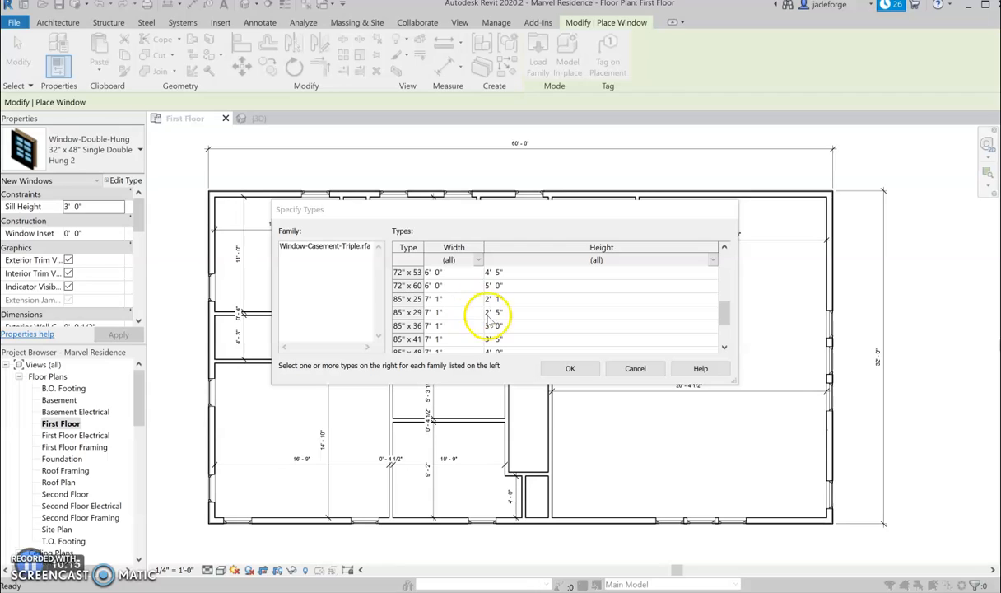
drag(730, 316, 725, 310)
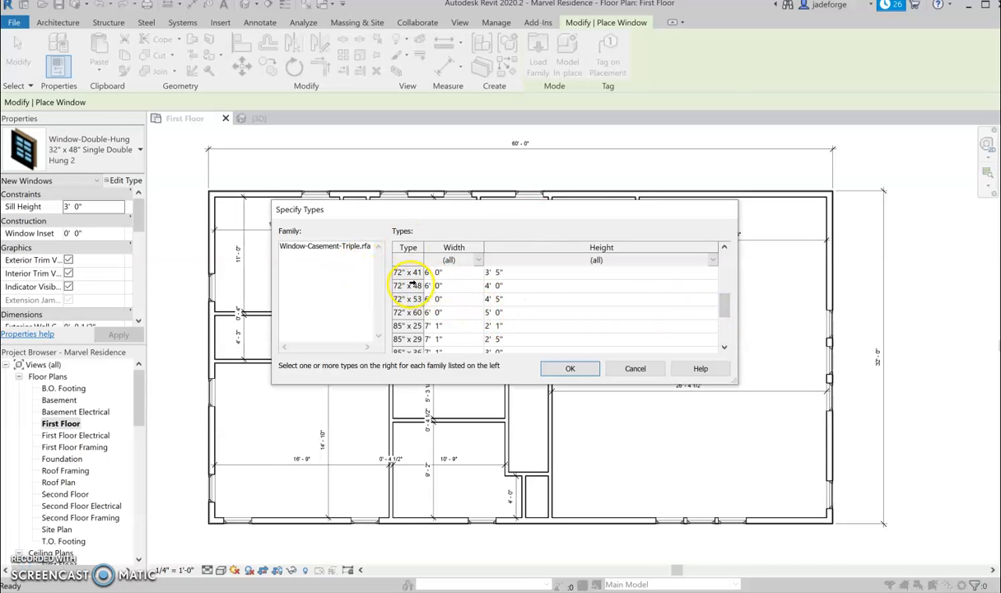
click(415, 285)
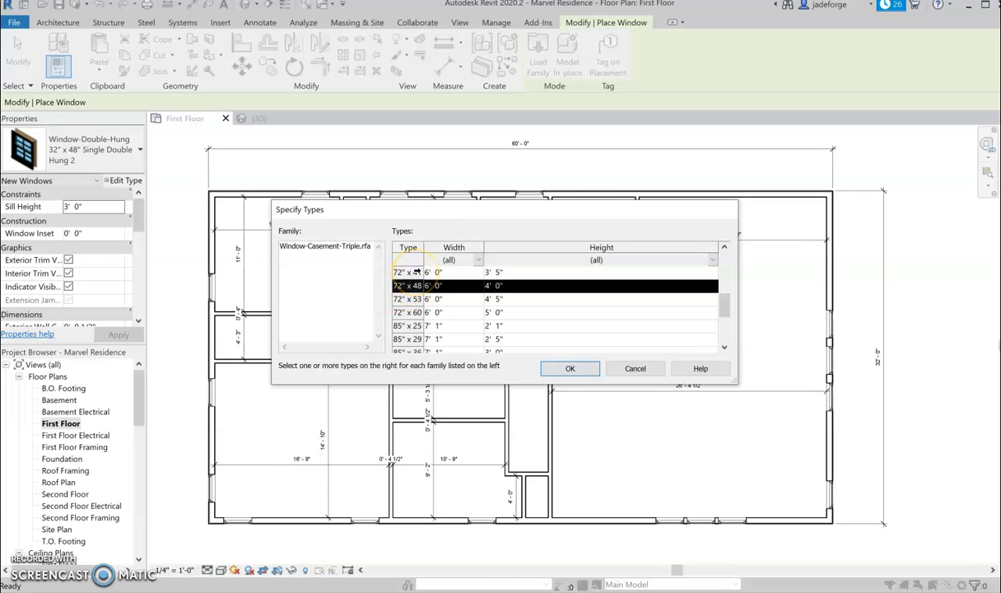
ctrl+click(417, 271)
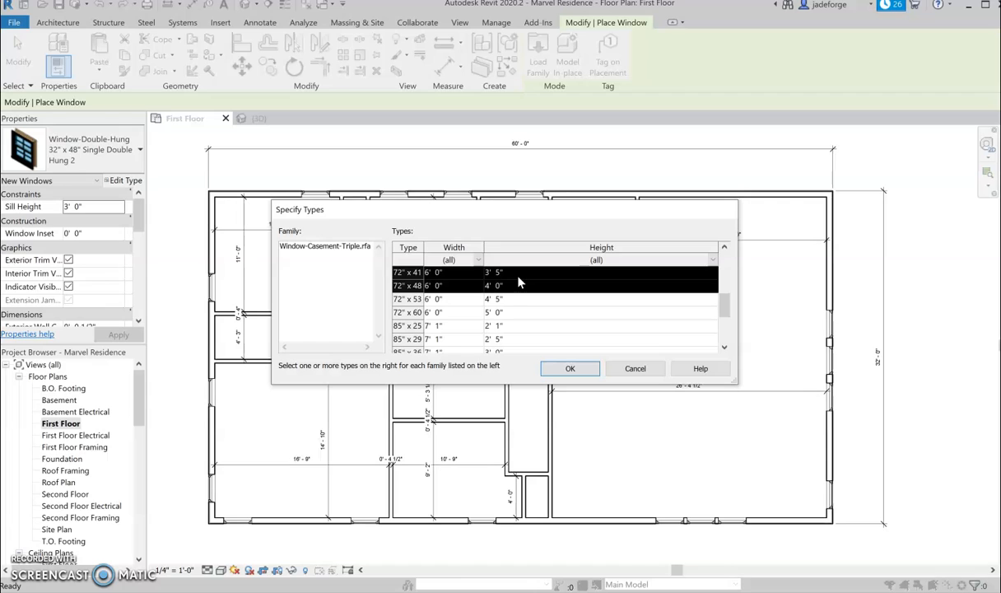
click(570, 370)
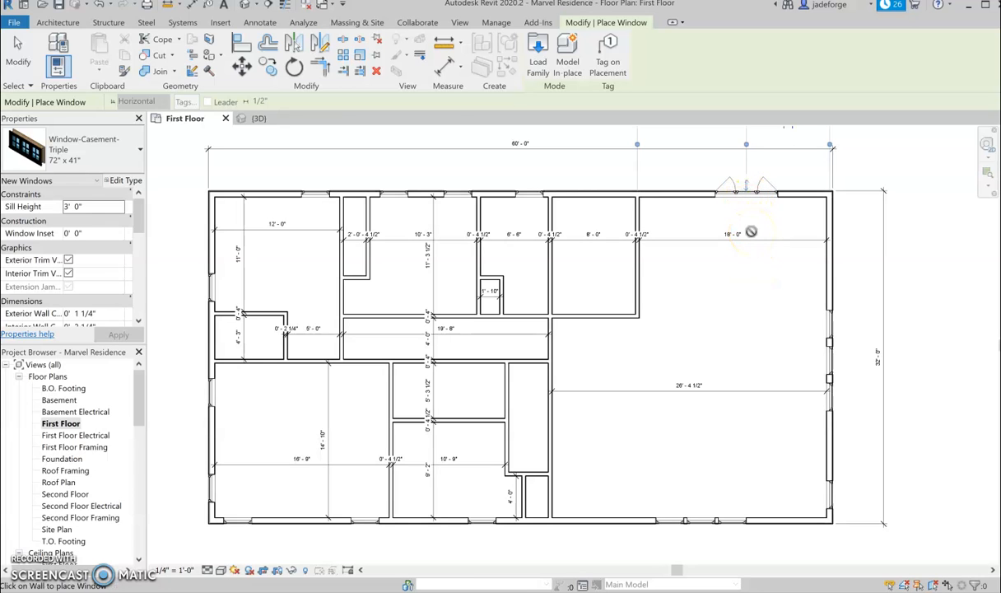
key(super)
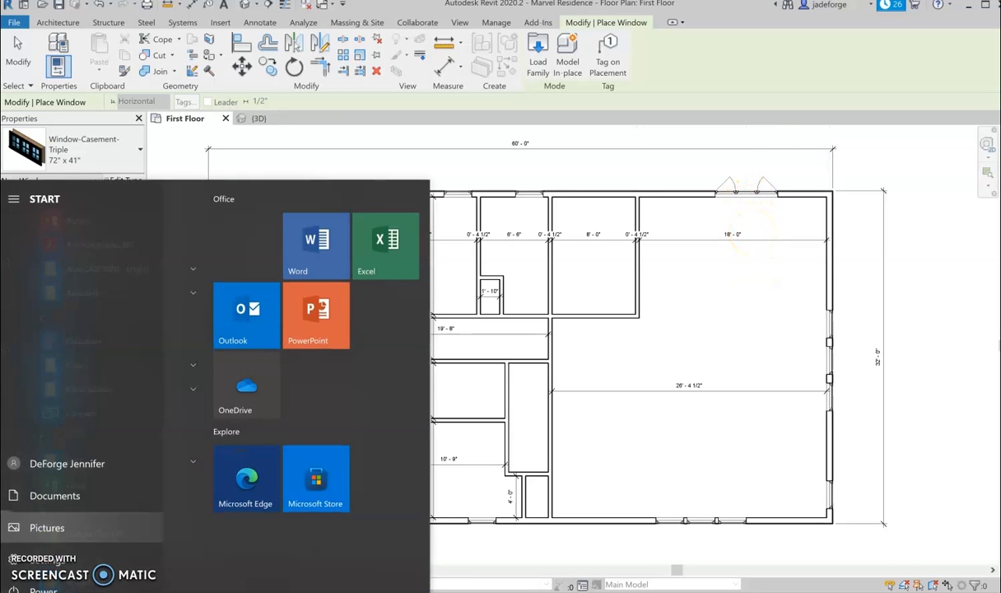
key(super)
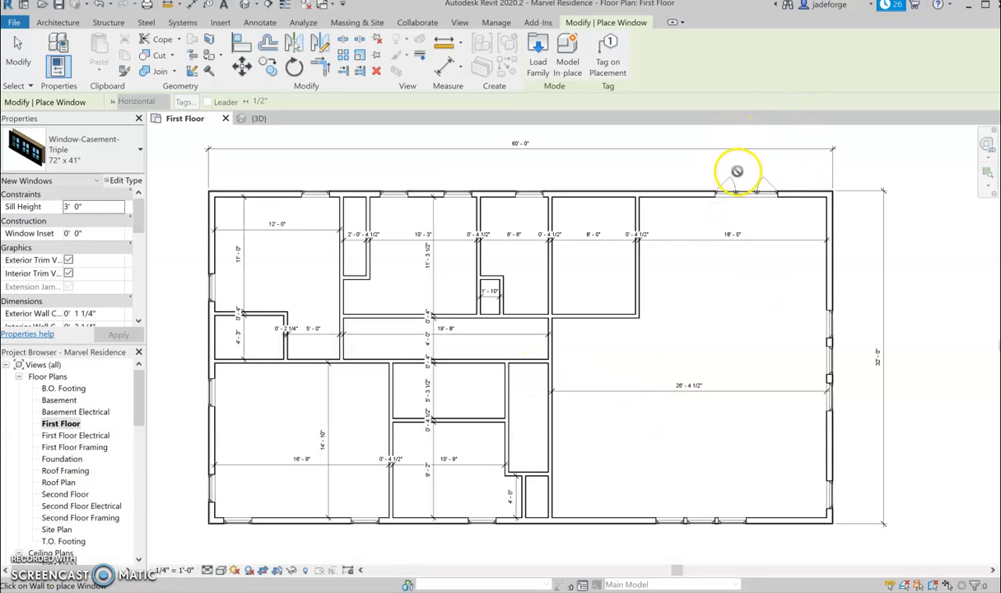
key(Escape)
key(Escape)
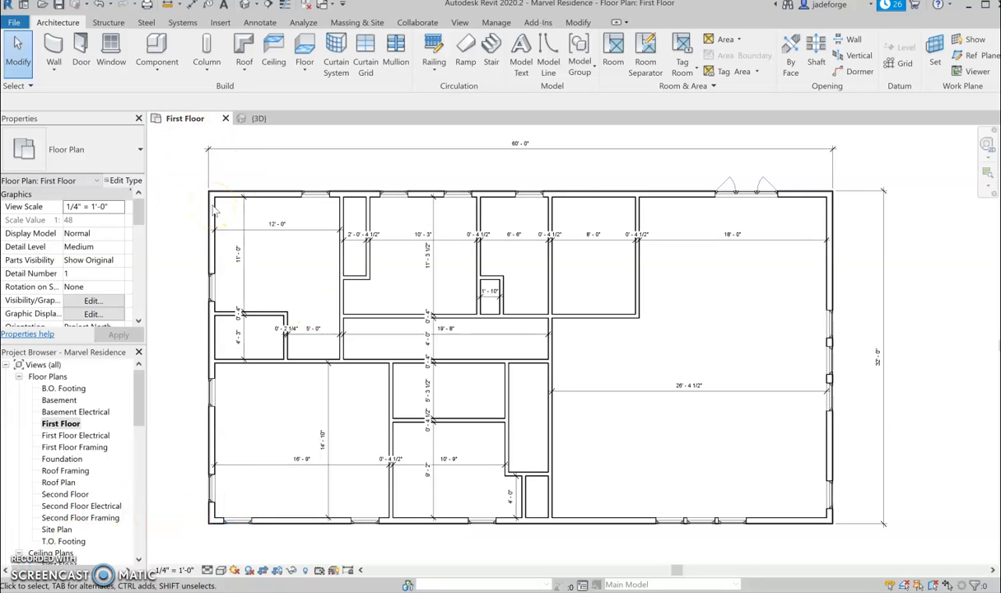
Step: Place one 72" x 84" Sliding-Closet door on the right wall of the 2'-0" wide closet and review the available door types
click(80, 49)
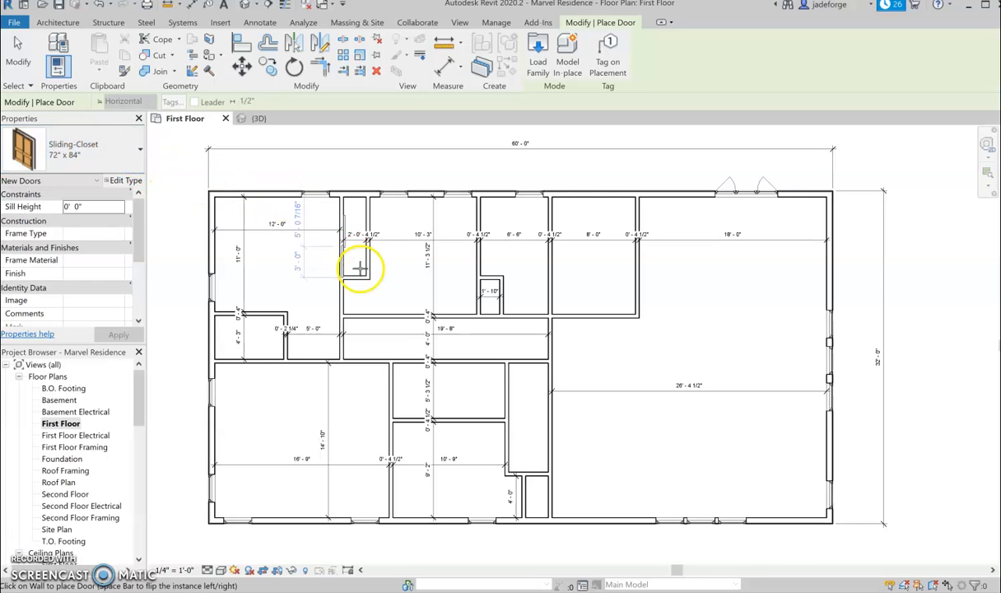
click(371, 239)
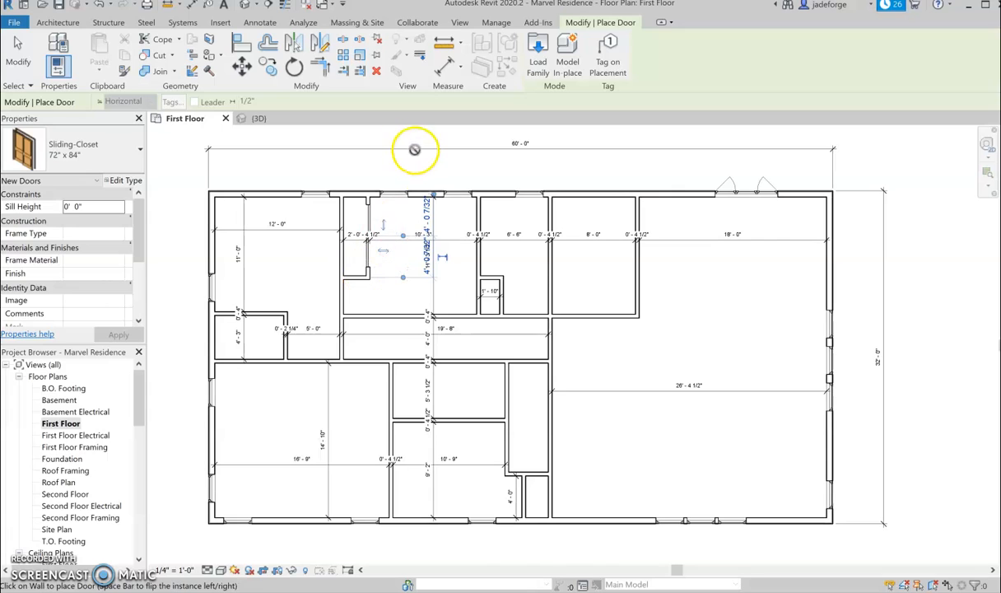
click(124, 154)
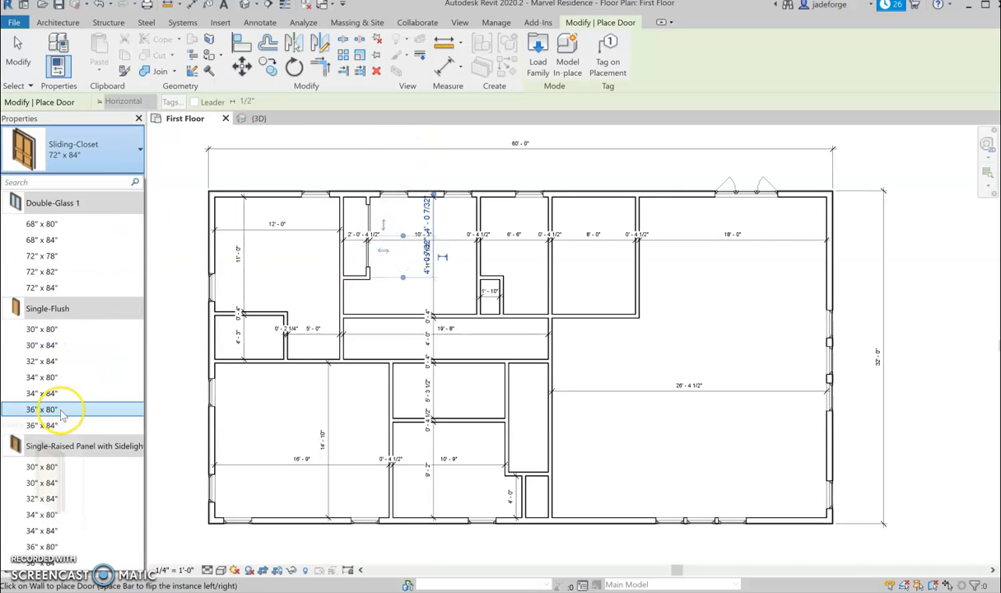
mouse_move(61, 414)
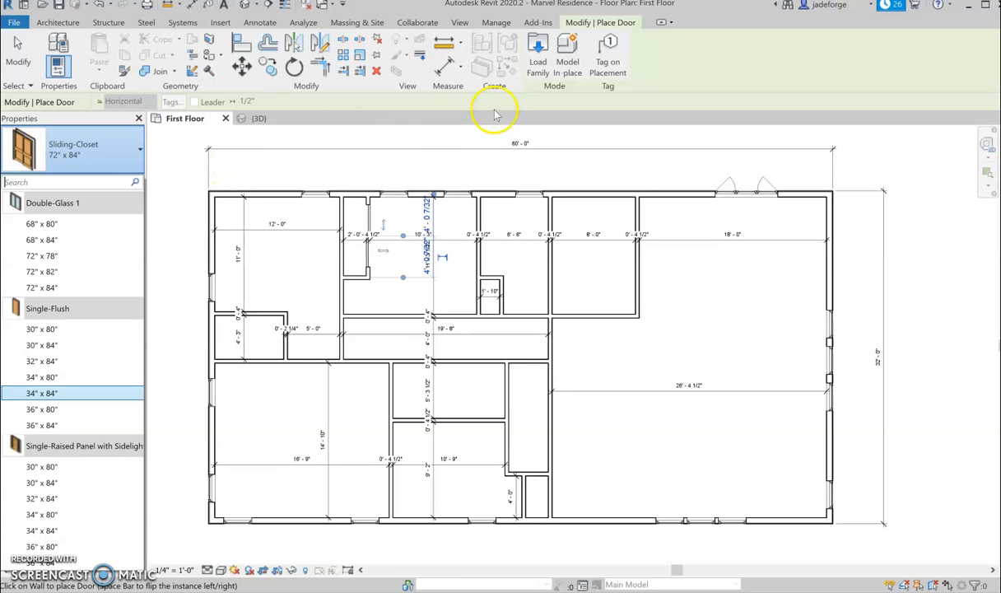
Step: Start loading a door family and browse the US Imperial library to the Residential folder within Doors
click(539, 51)
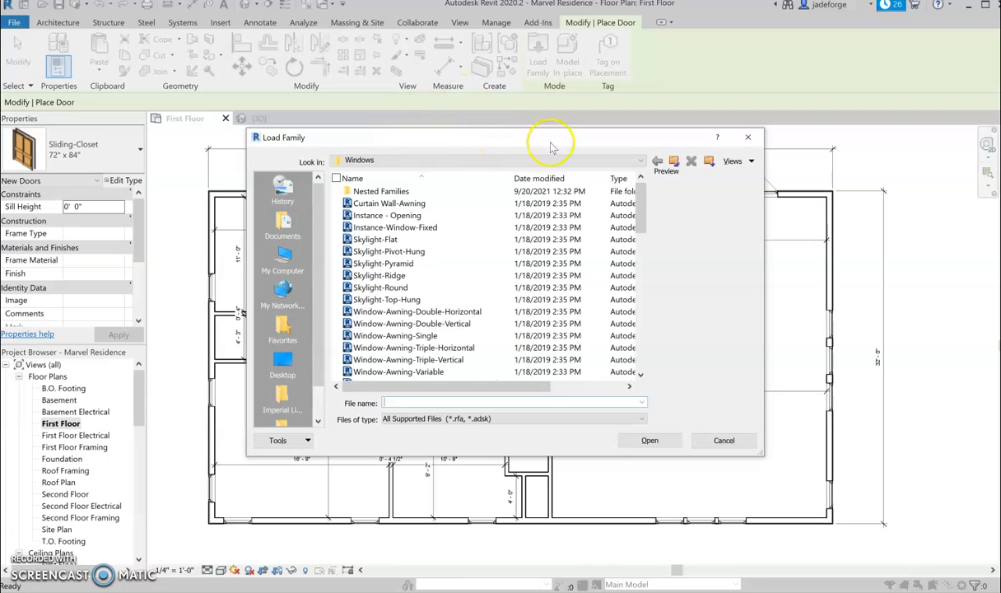
click(674, 161)
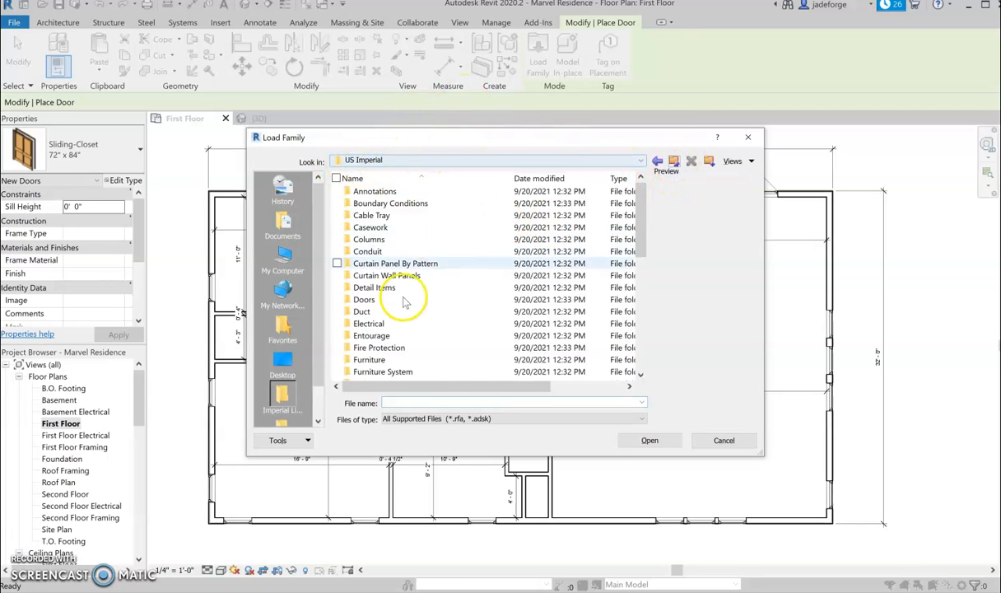
click(365, 300)
double_click(365, 300)
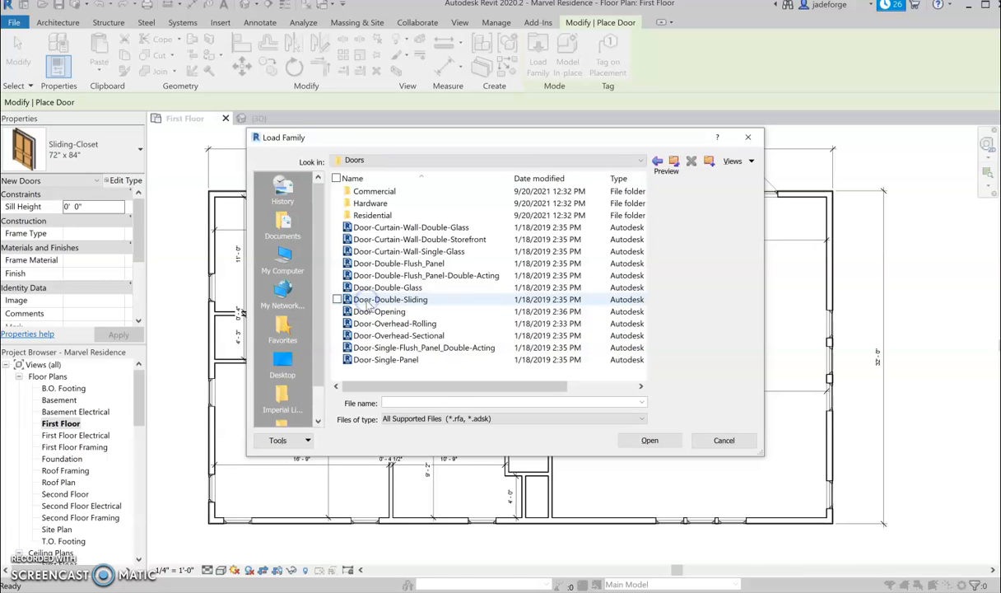
double_click(398, 215)
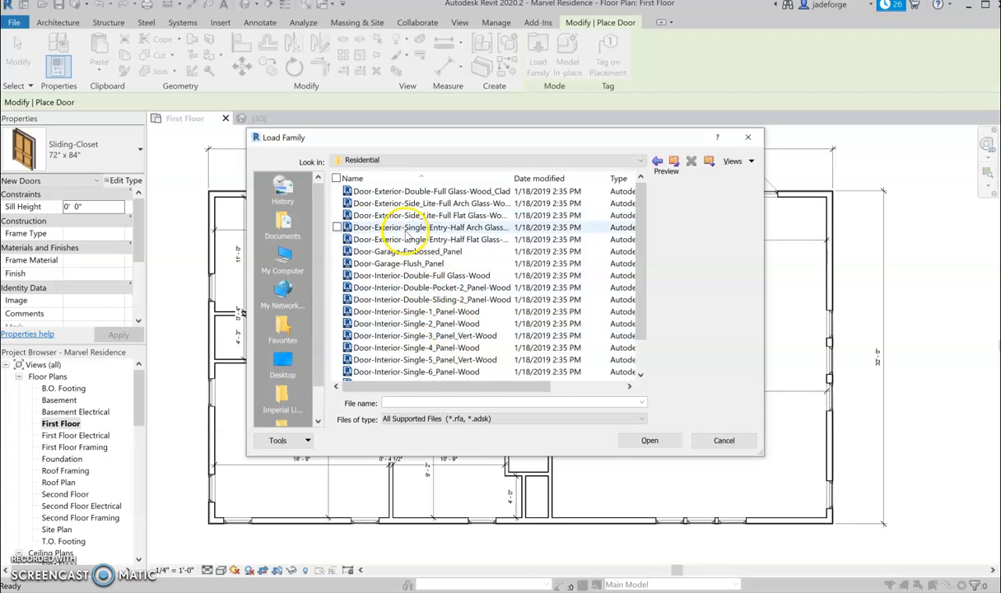
Step: Load the Door-Exterior-Single-Entry-Half Flat Glass-Wood_Clad family with its 32" x 80" and 36" x 80" types
click(403, 227)
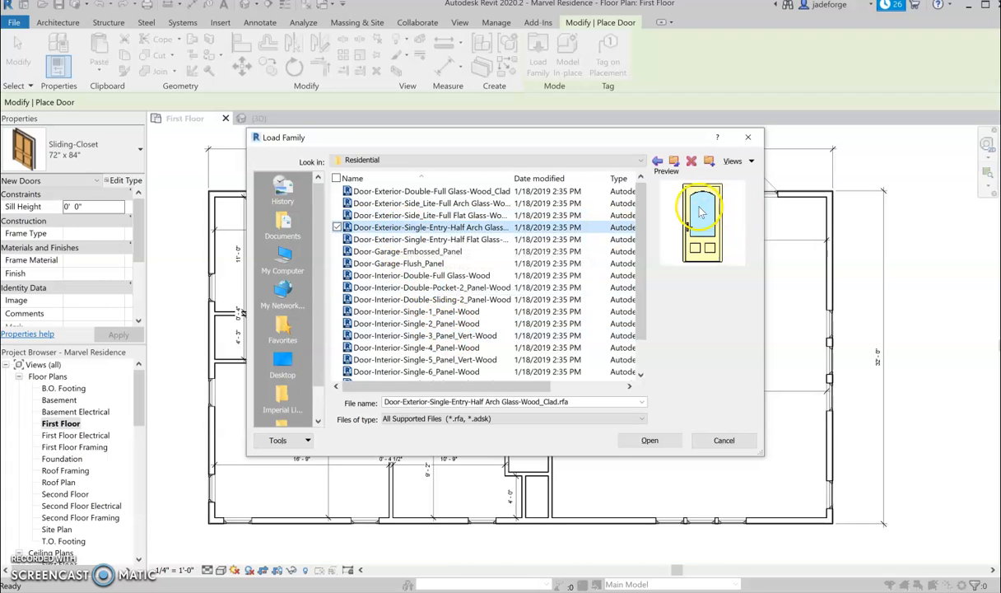
click(491, 240)
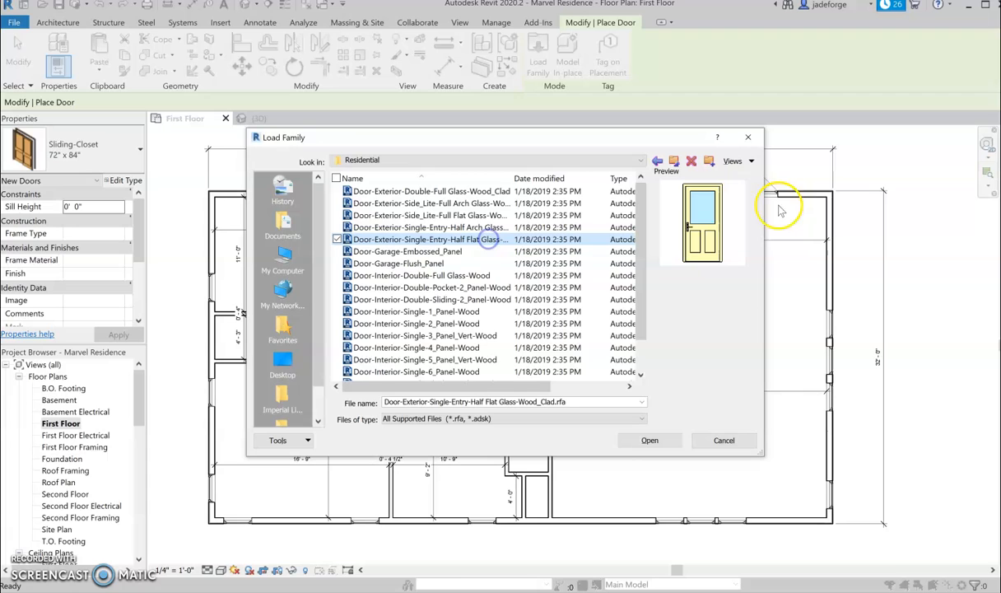
click(652, 440)
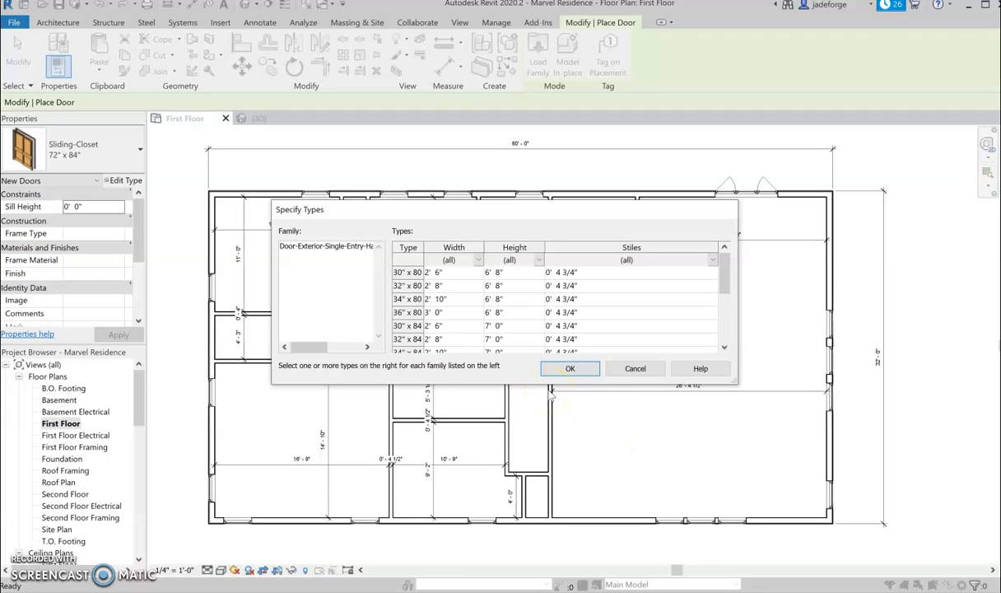
click(404, 286)
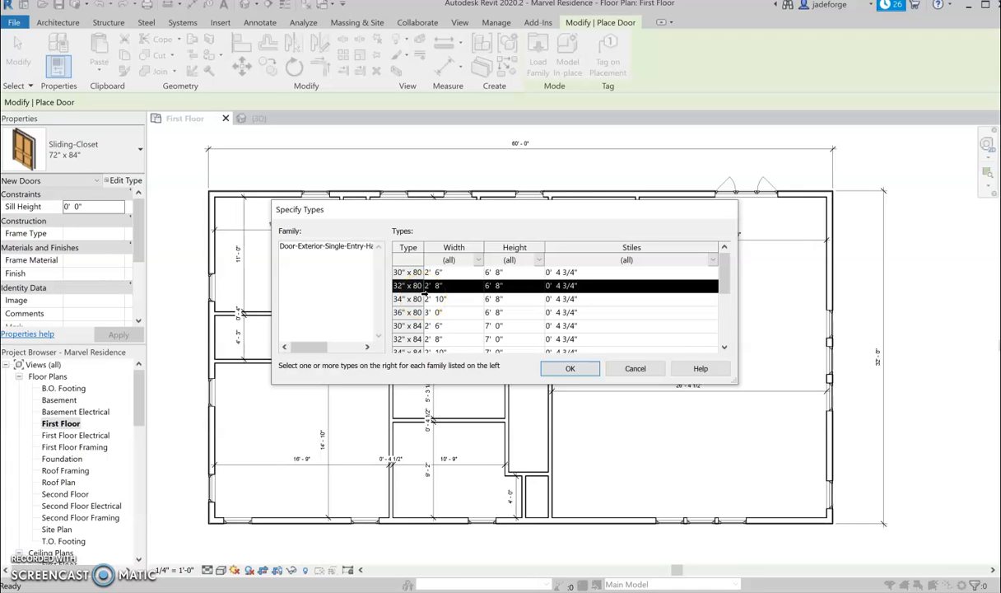
ctrl+click(408, 312)
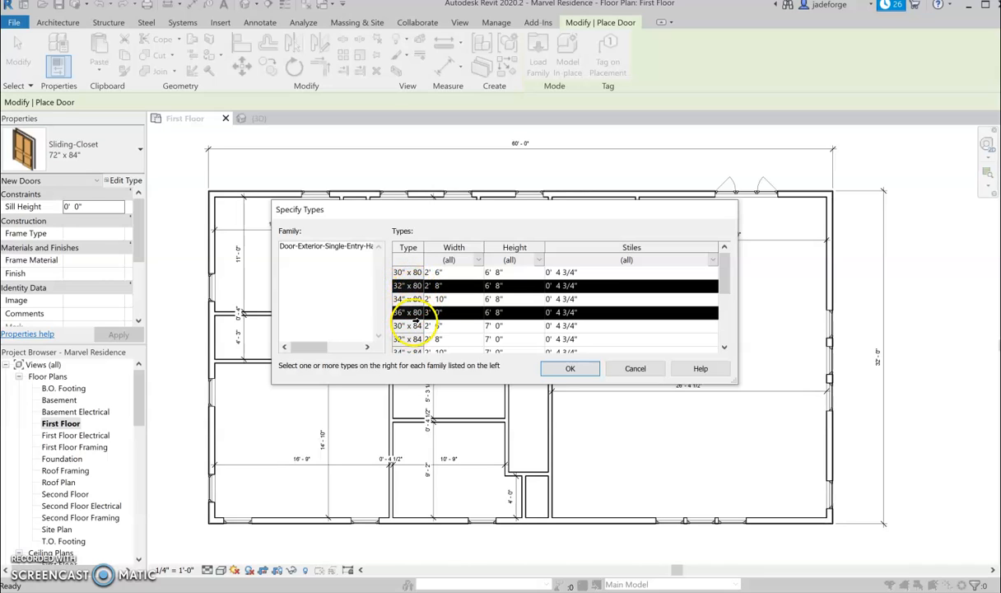
click(576, 369)
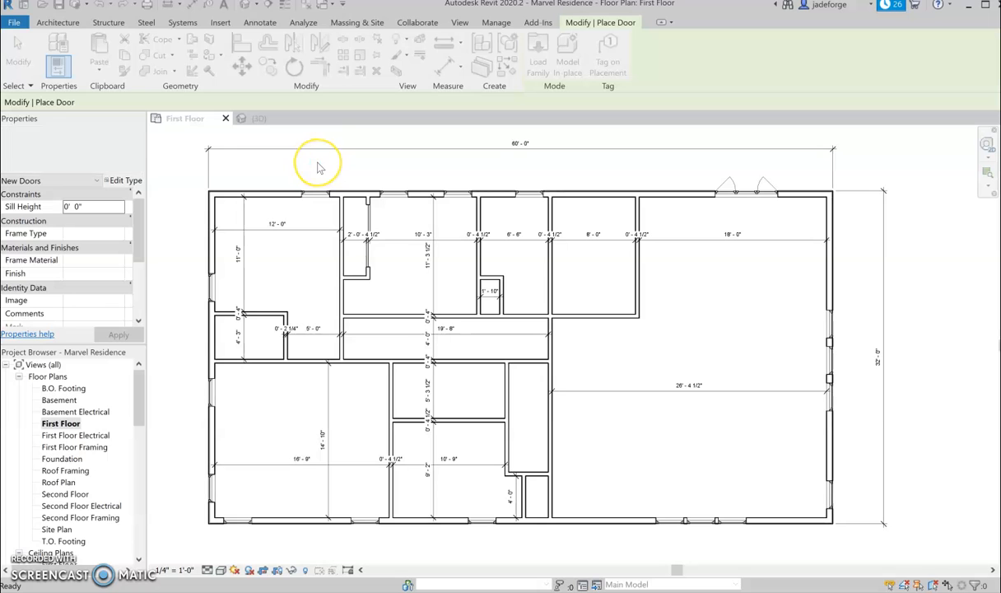
Step: Compare the 2-panel and 5-panel interior doors in the Residential library folder and open the Door-Interior-Single-2_Panel-Wood family for loading
click(539, 51)
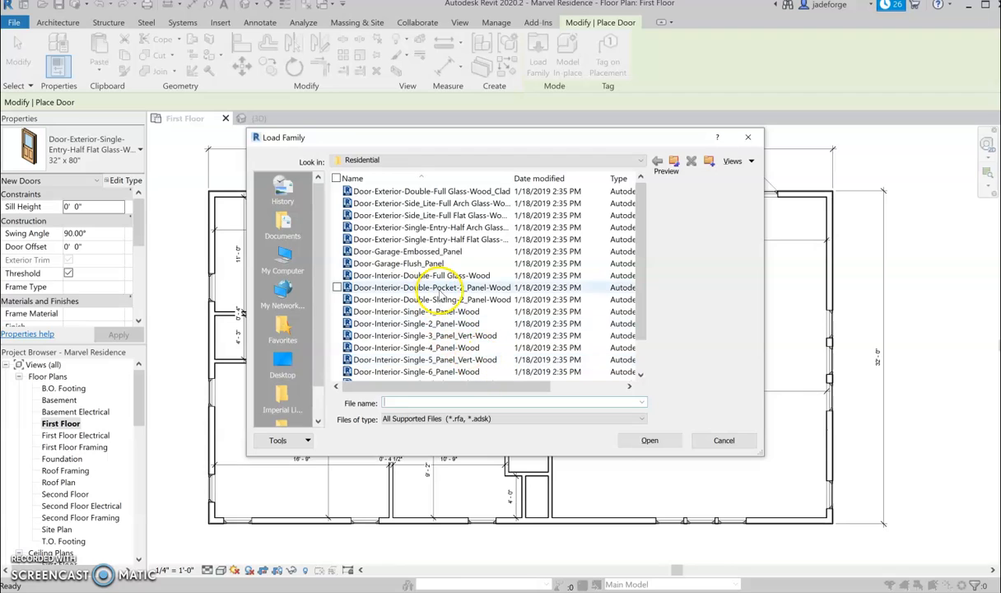
scroll(436, 303, down, 1)
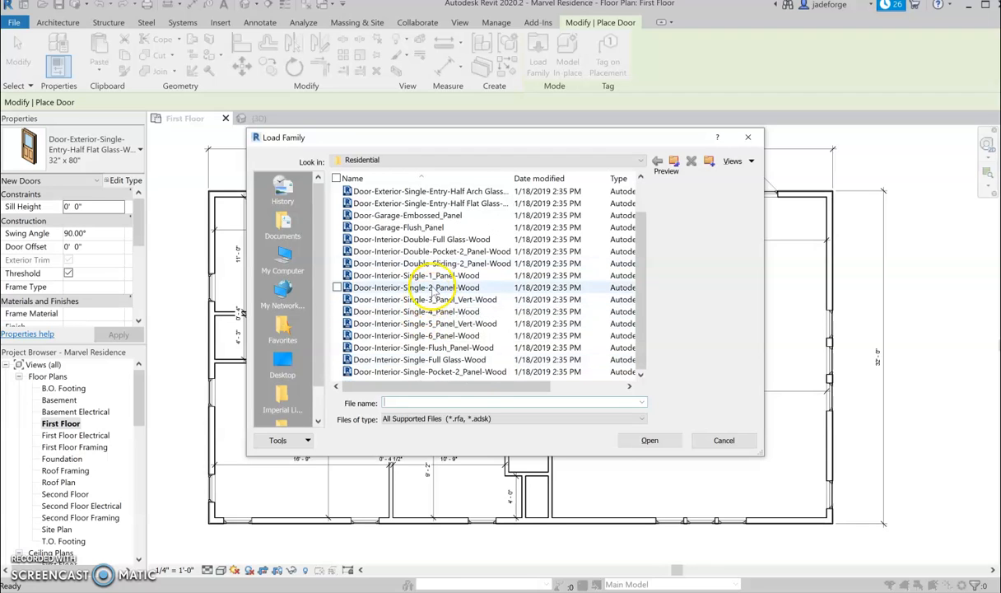
click(431, 288)
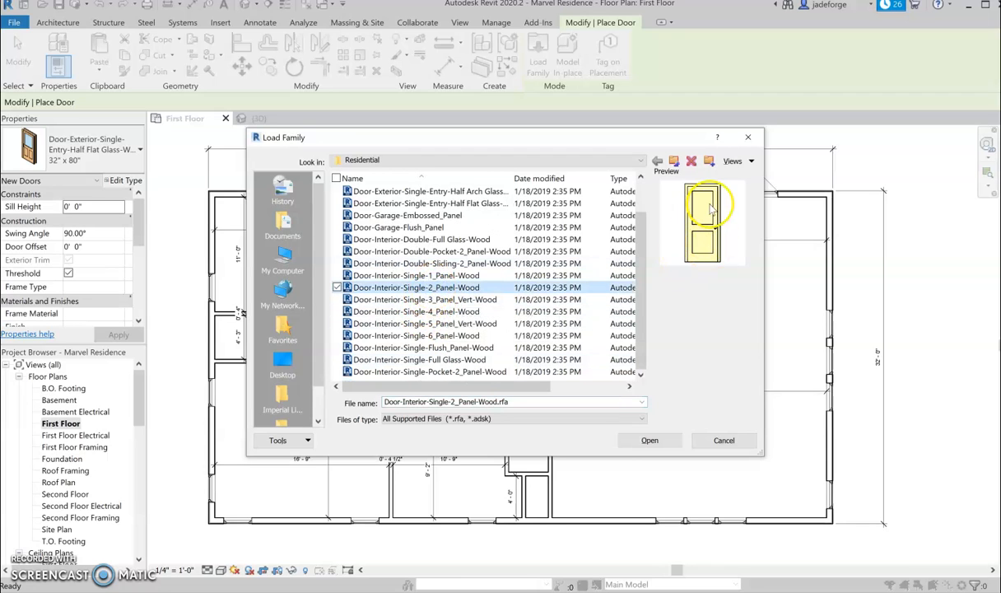
click(449, 324)
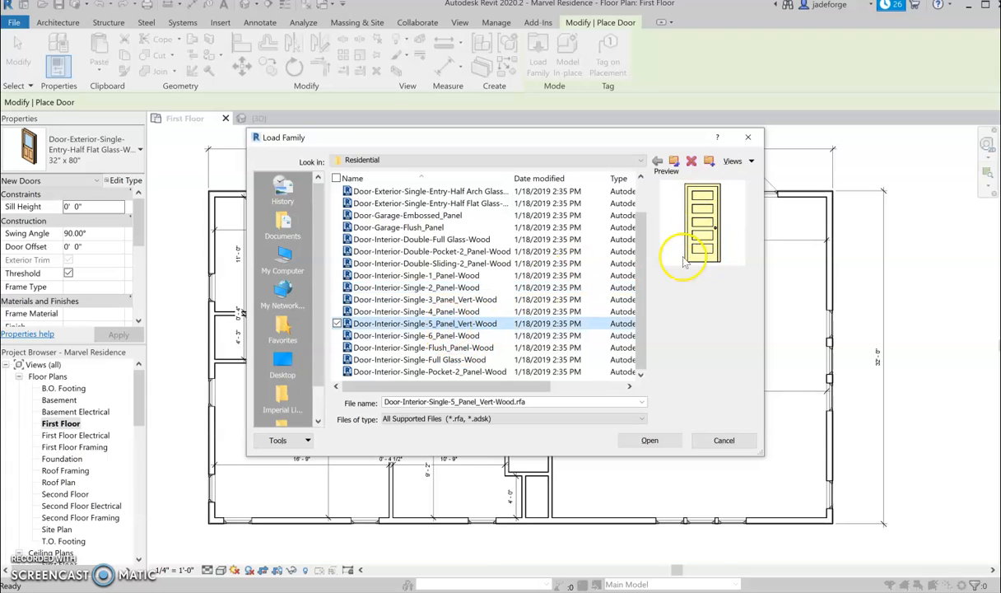
click(475, 287)
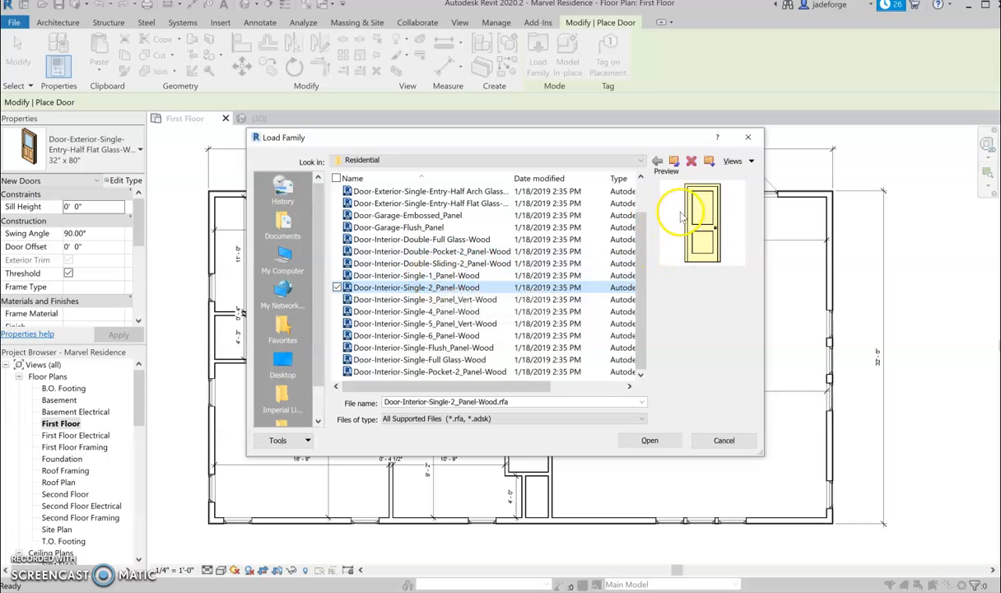
click(640, 440)
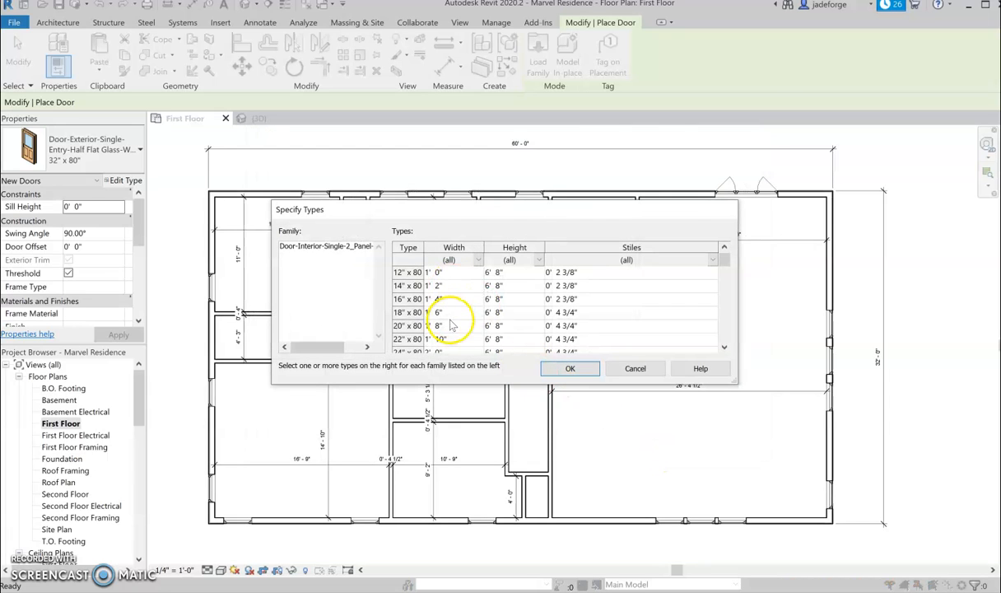
Step: Load the 30" x 80", 32" x 80" and 36" x 80" types of the Door-Interior-Single-2_Panel-Wood family
scroll(456, 303, down, 1)
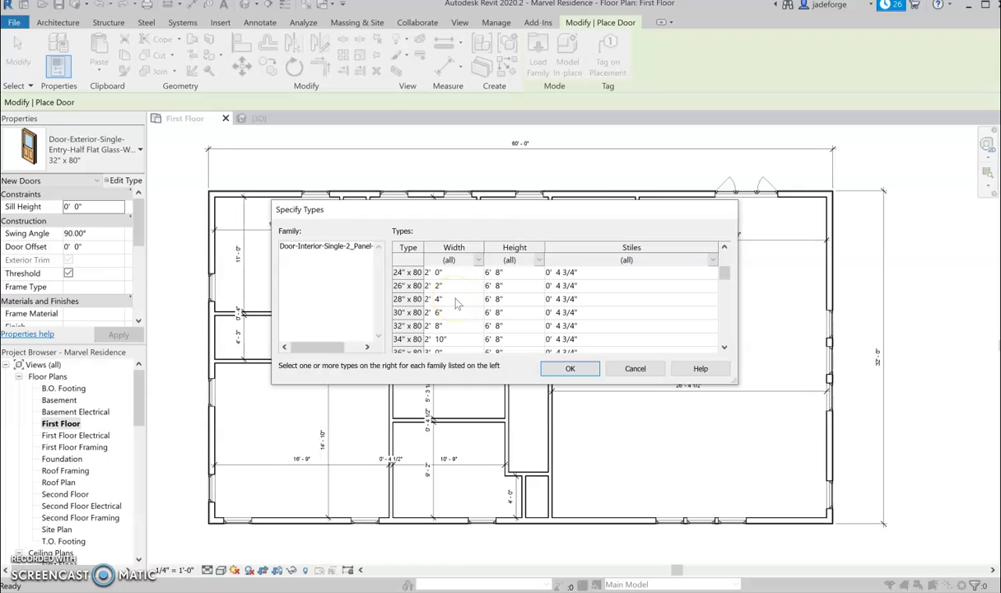
click(403, 312)
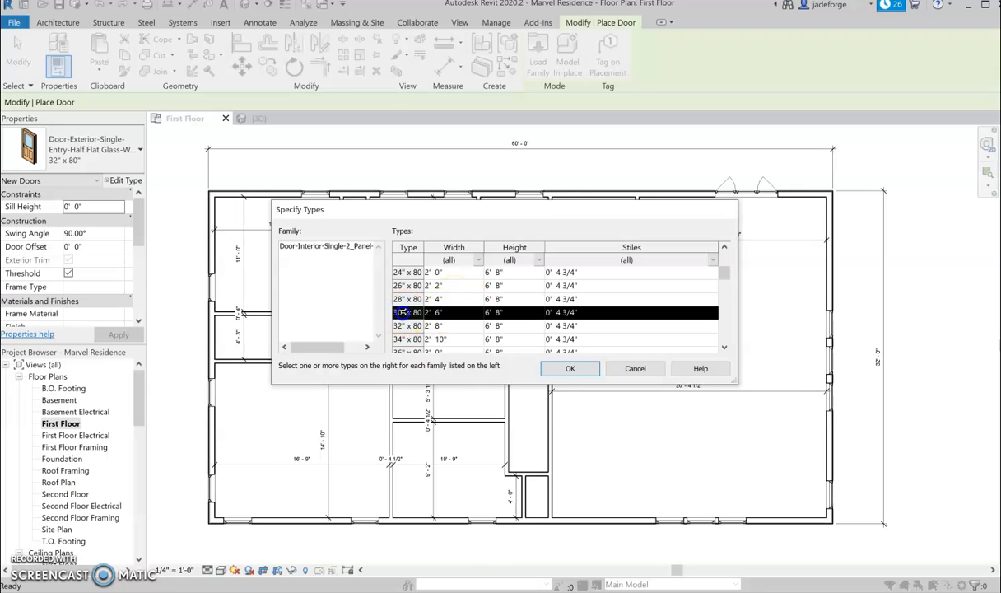
ctrl+click(404, 325)
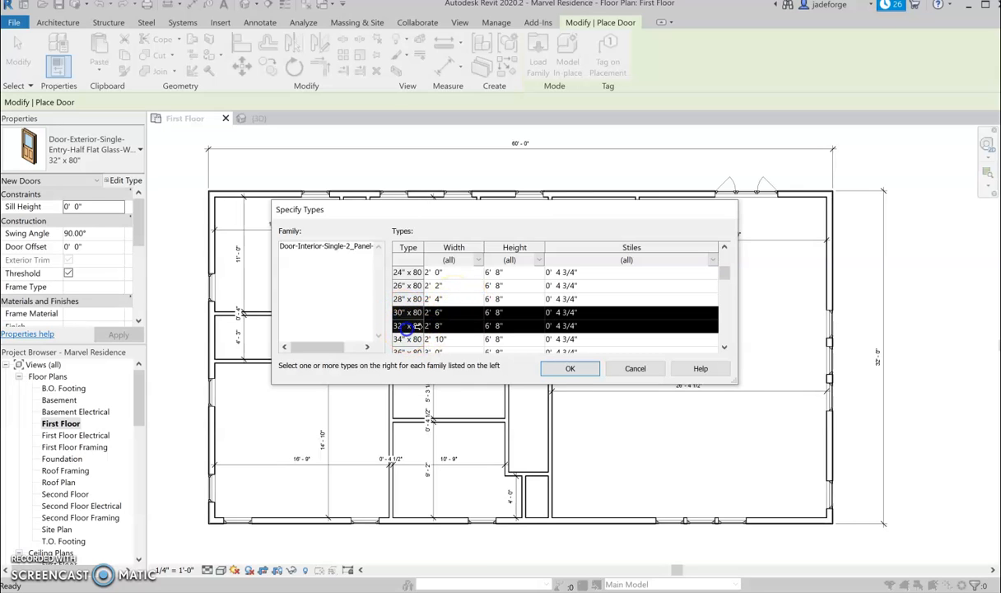
click(724, 346)
click(724, 347)
click(724, 346)
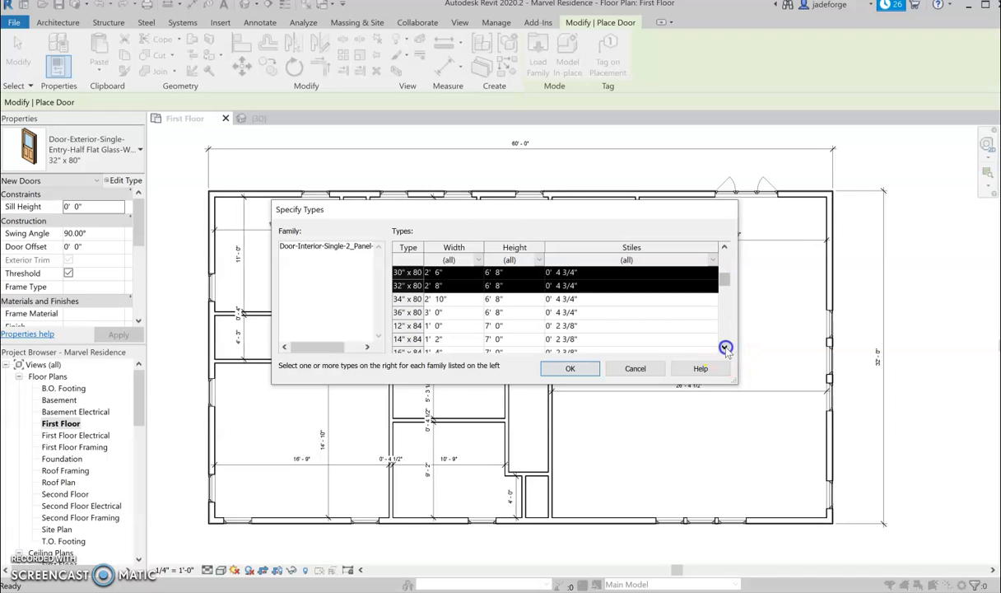
ctrl+click(403, 312)
click(570, 368)
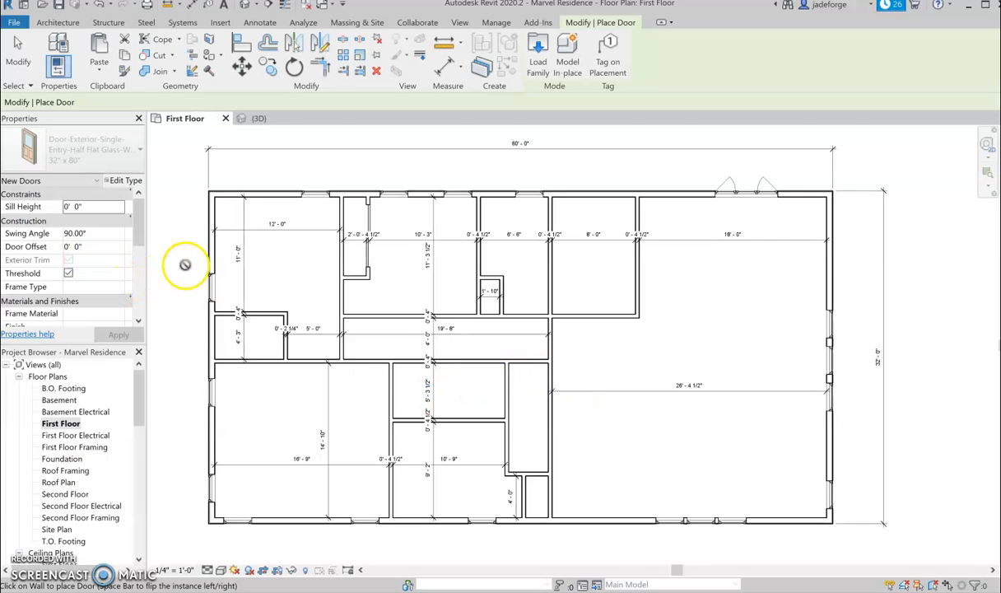
Step: Review the door families and sizes available for placement in the project
click(120, 155)
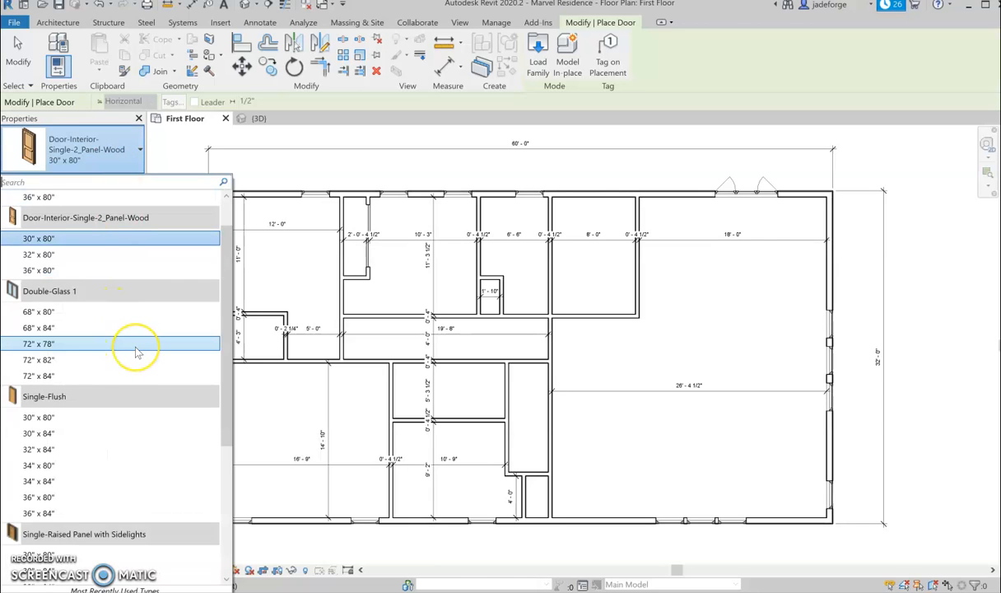
scroll(136, 349, down, 1)
scroll(137, 353, down, 1)
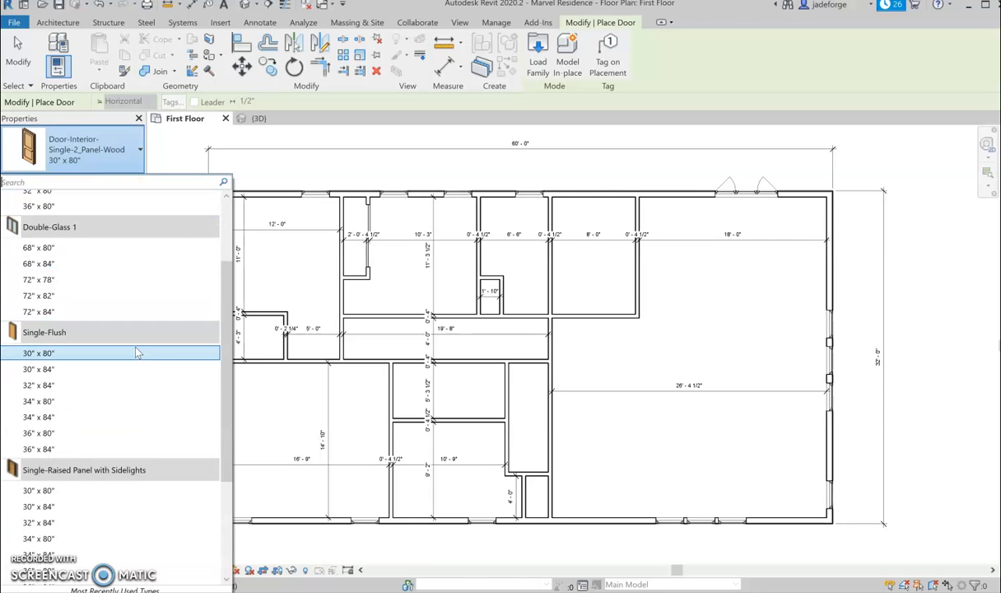
mouse_move(139, 354)
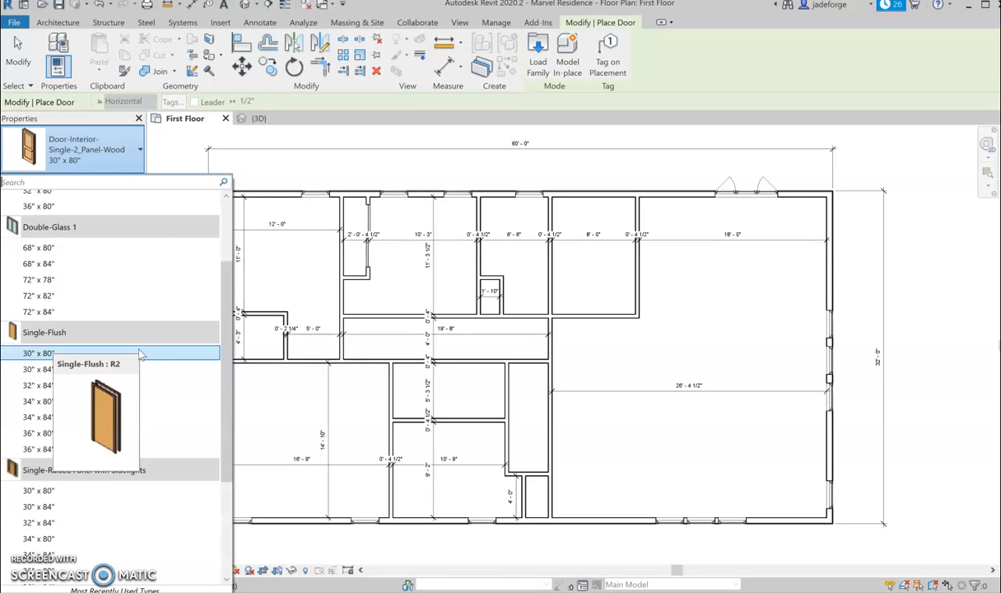
scroll(100, 265, down, 1)
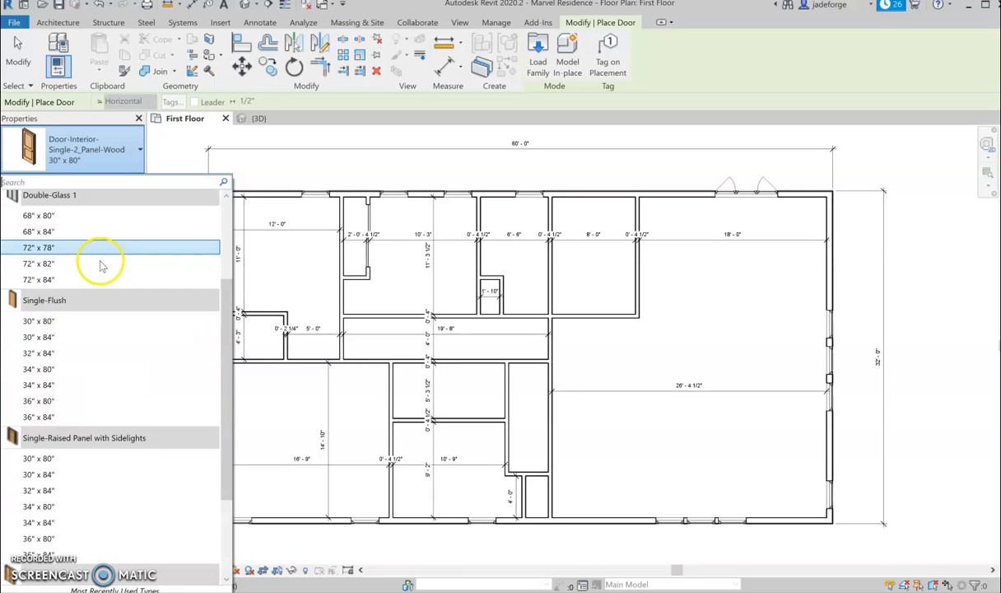
scroll(100, 265, down, 3)
scroll(101, 265, up, 4)
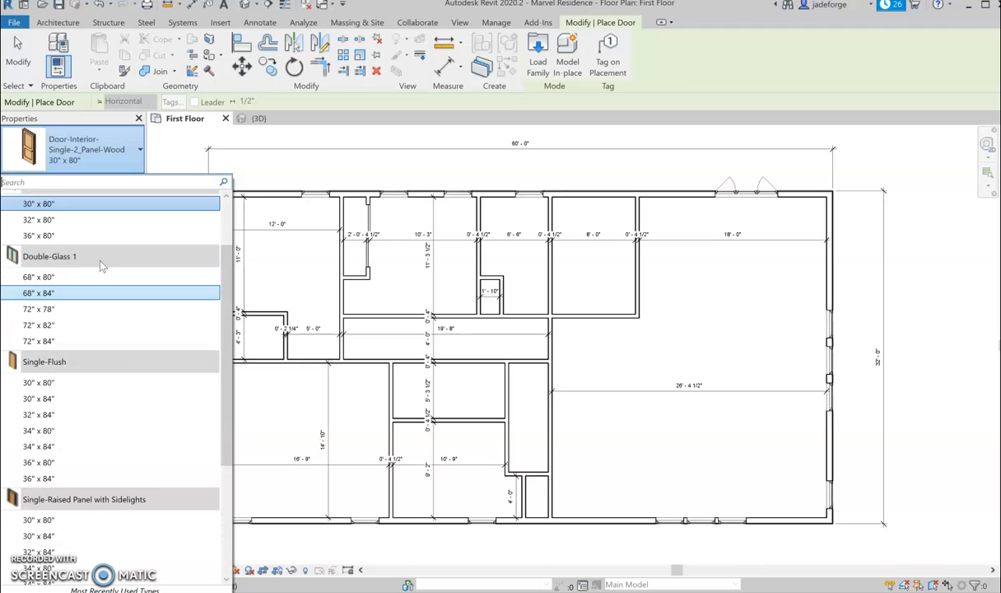
scroll(101, 265, up, 2)
Step: Place 36" x 80" half-flat-glass exterior doors: bottom wall, 4'-0" from the 26'-4 1/2" room's left wall; top wall, 3'-6" from the 8'-0" room's right wall
click(63, 238)
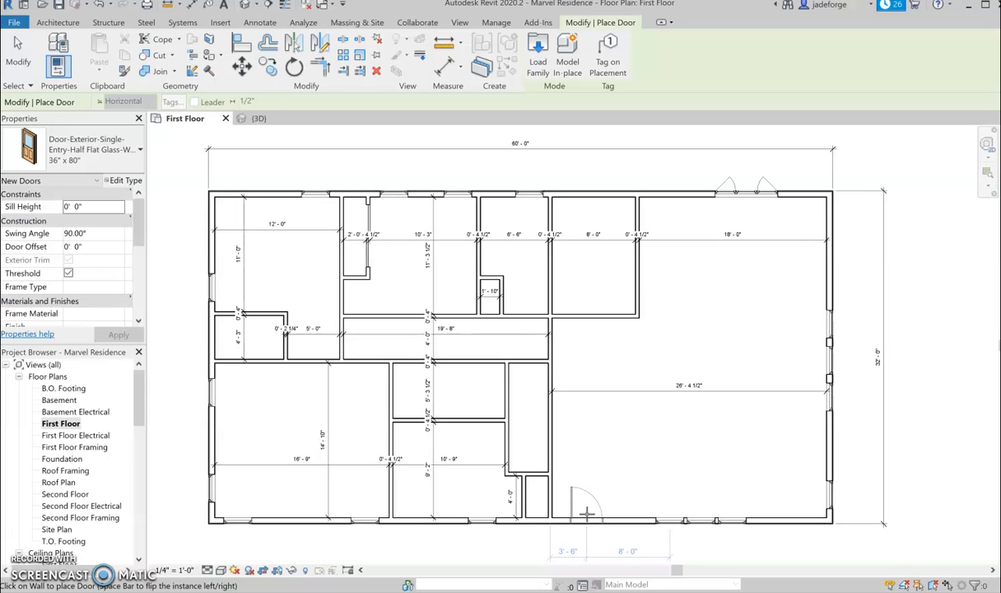
click(591, 498)
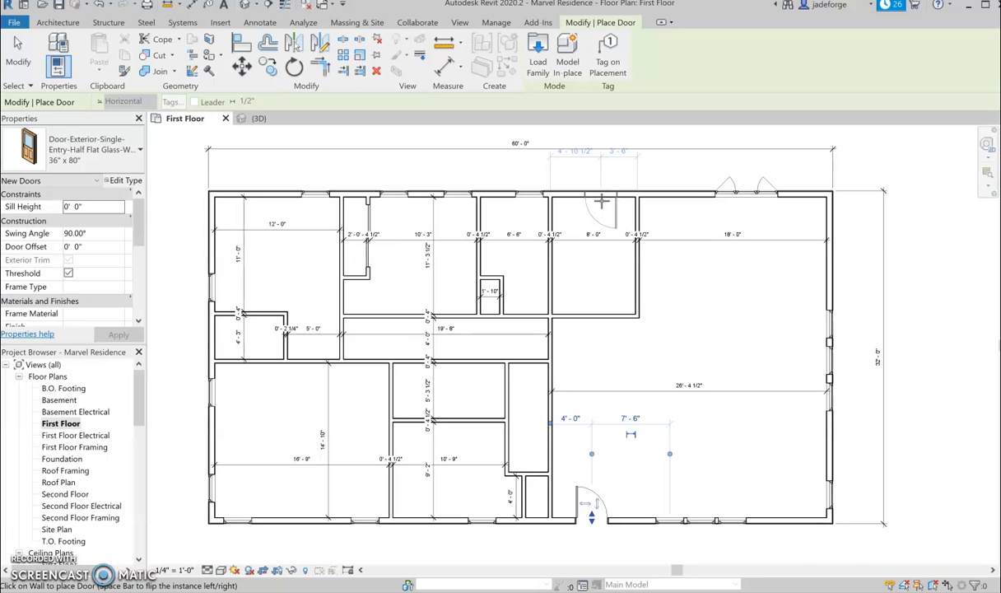
click(602, 201)
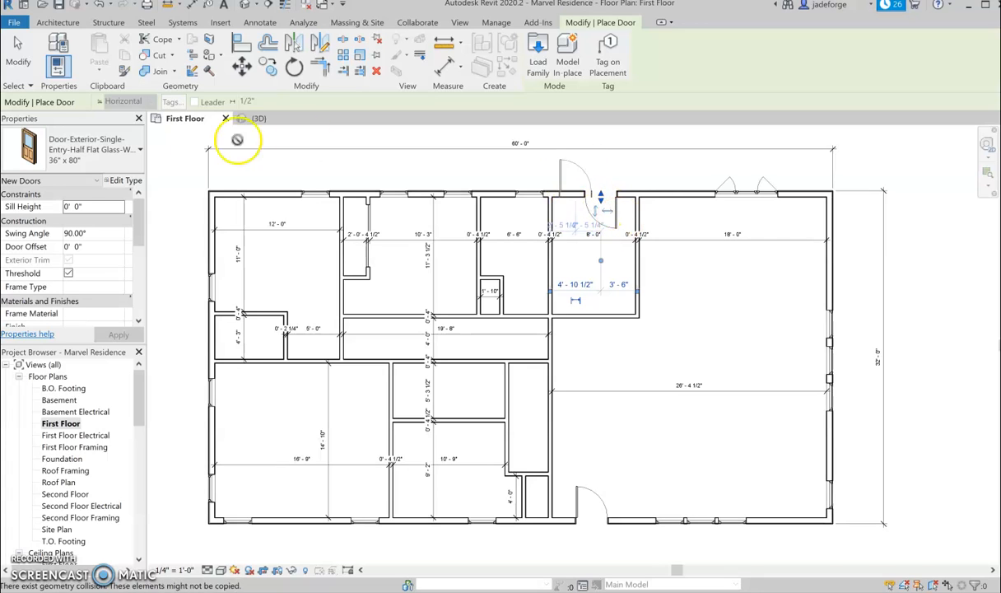
Step: Place one 32" x 80" half-flat-glass exterior door on the 18'-0" room's top wall, 3'-6" from its left wall, and finish door placement
click(115, 161)
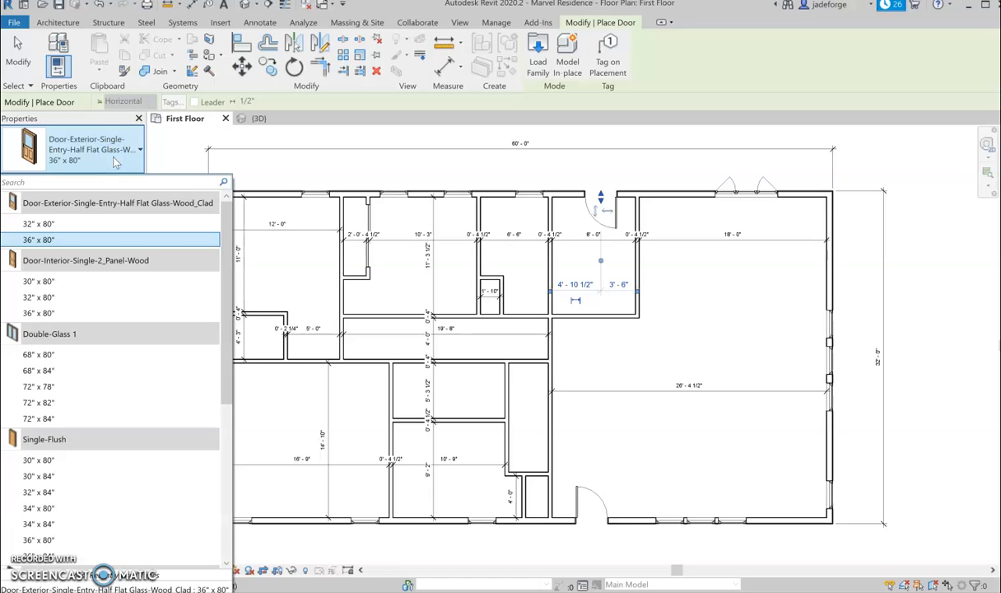
click(41, 223)
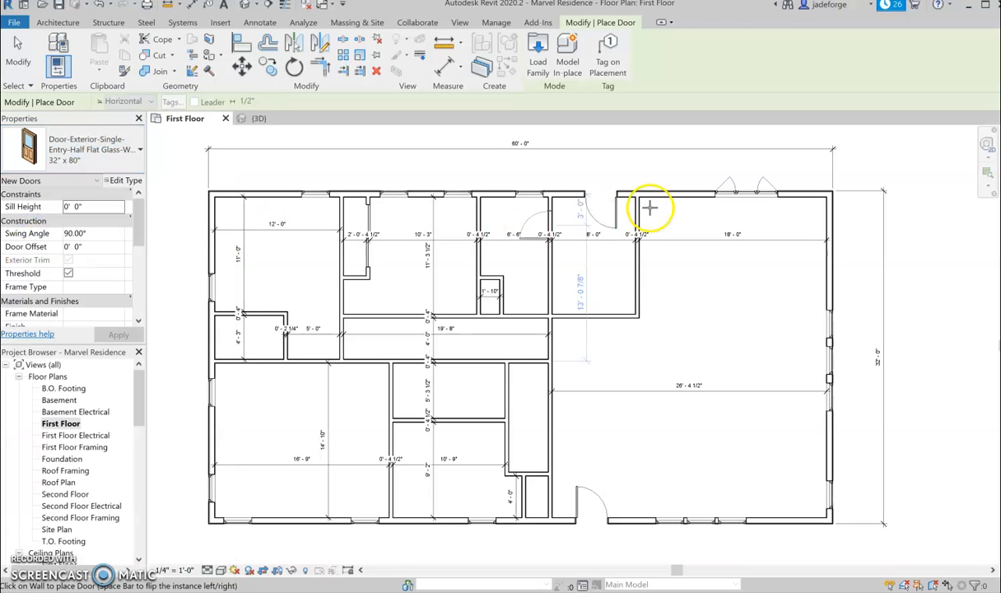
click(674, 199)
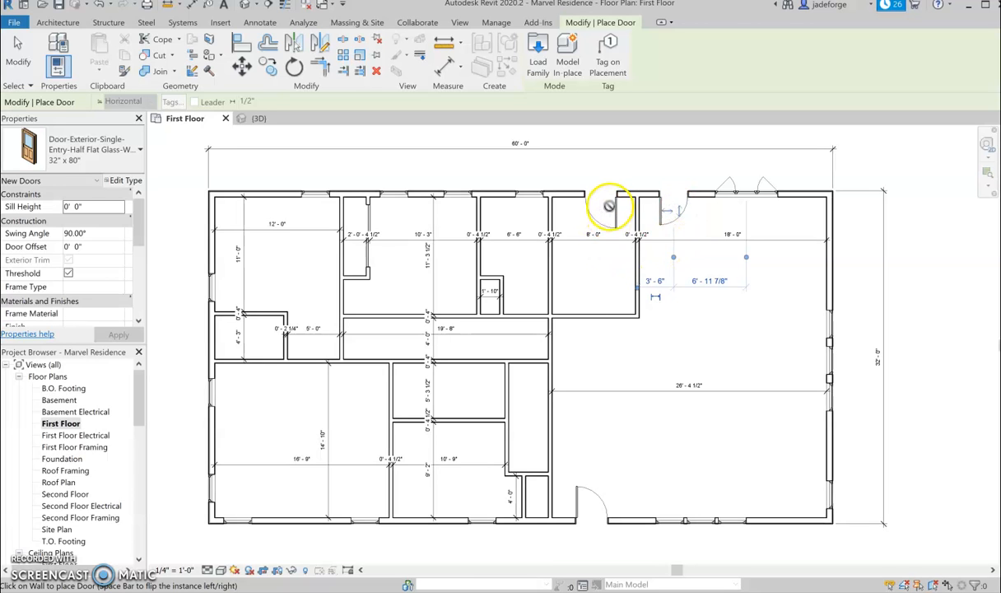
key(Escape)
key(Escape)
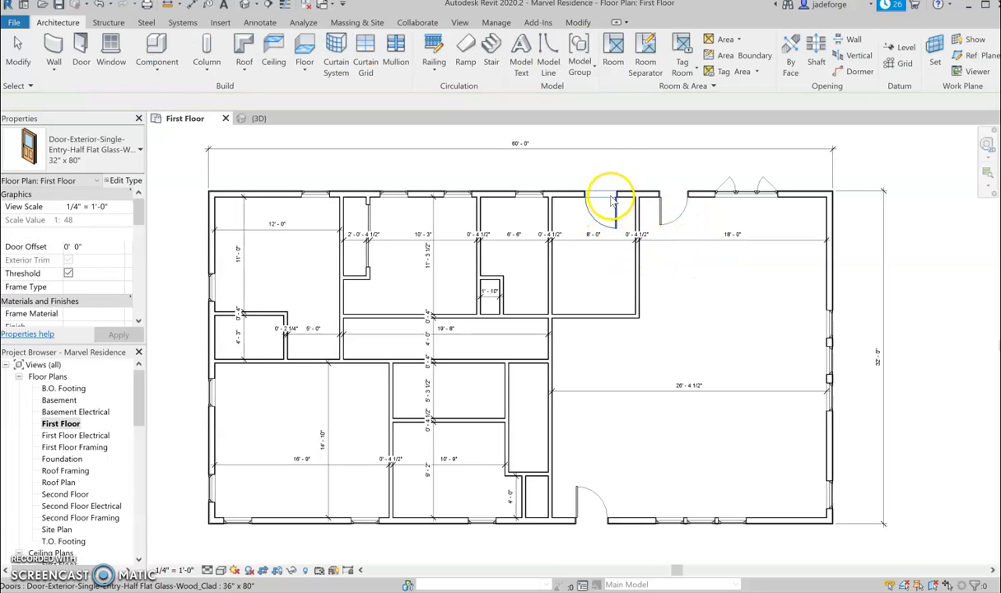